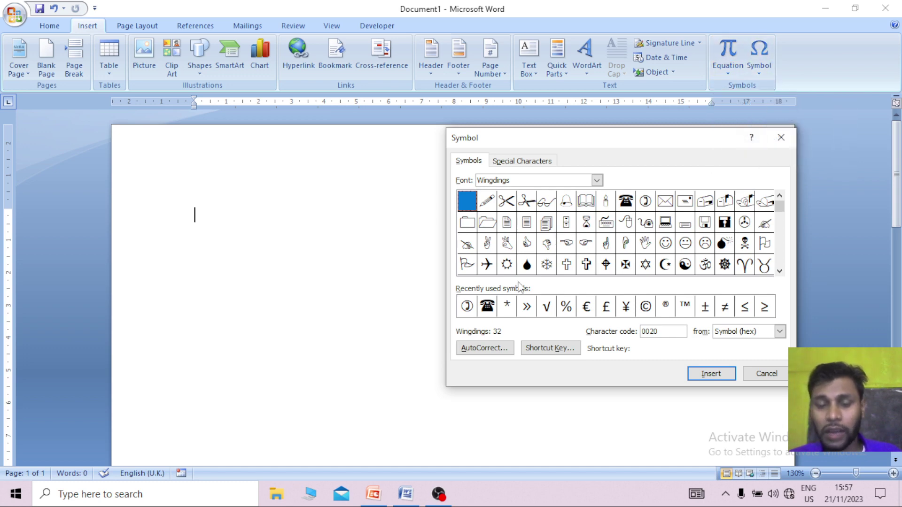
Cancel the Wingdings Symbol dialog without inserting any symbol.
click(760, 376)
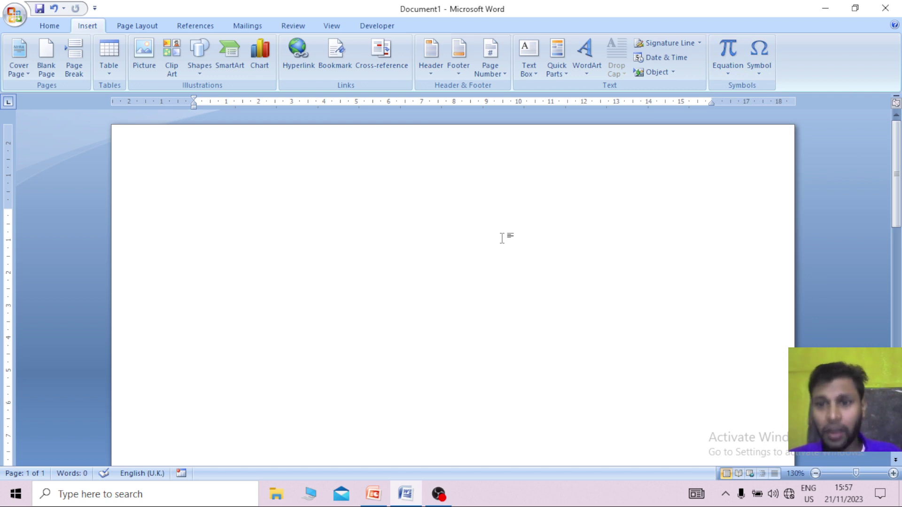
Insert the built-in Quadratic Formula, x = (−b ± √(b² − 4ac)) / 2a, from the Equation gallery.
click(734, 73)
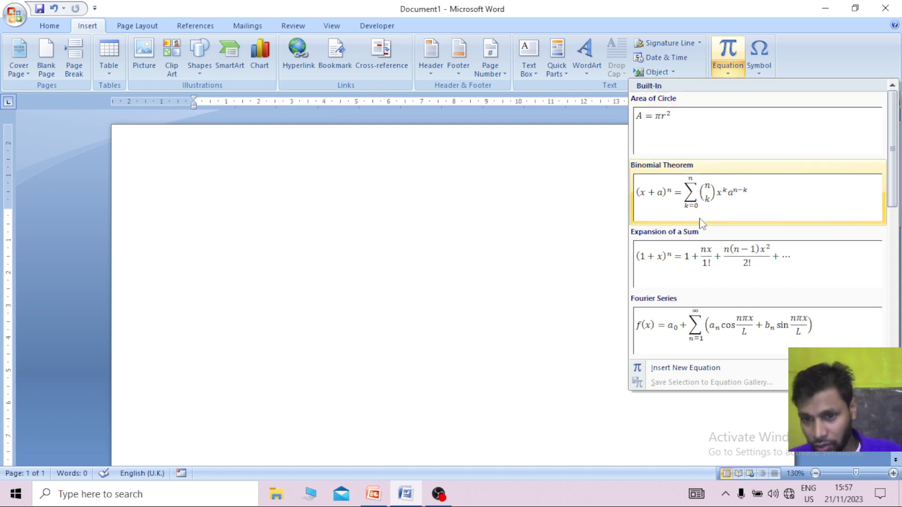
drag(891, 193, 891, 196)
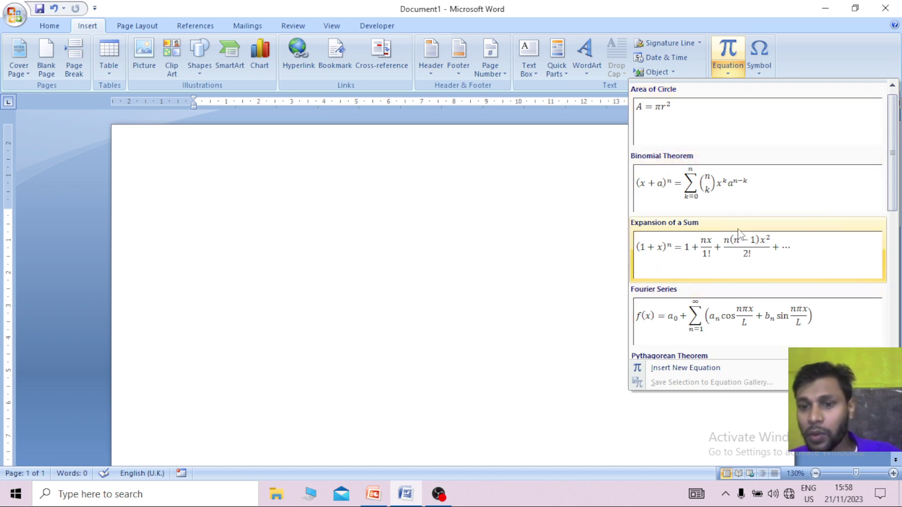
drag(892, 196, 892, 298)
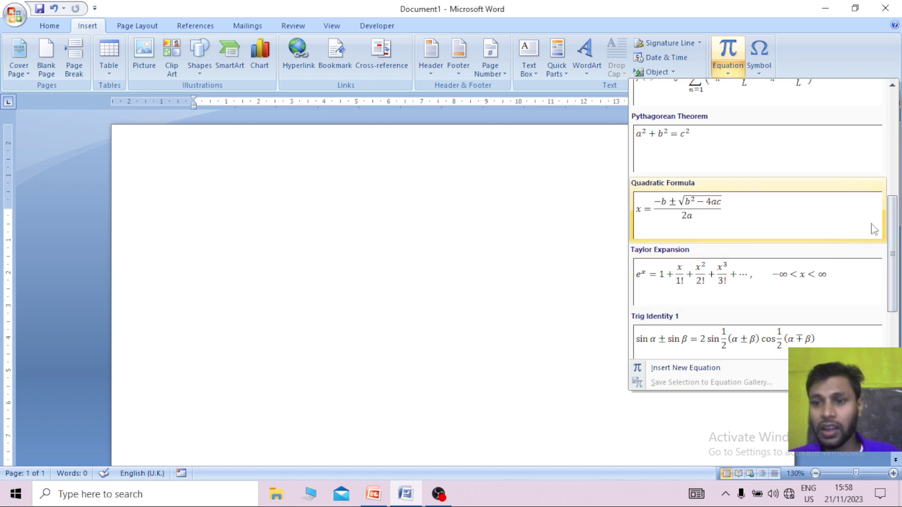
drag(892, 230, 897, 152)
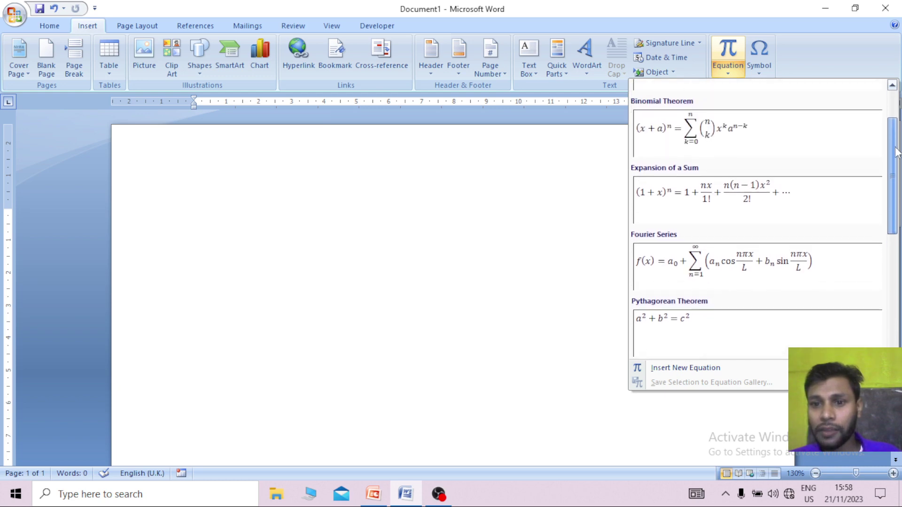
drag(897, 152, 894, 203)
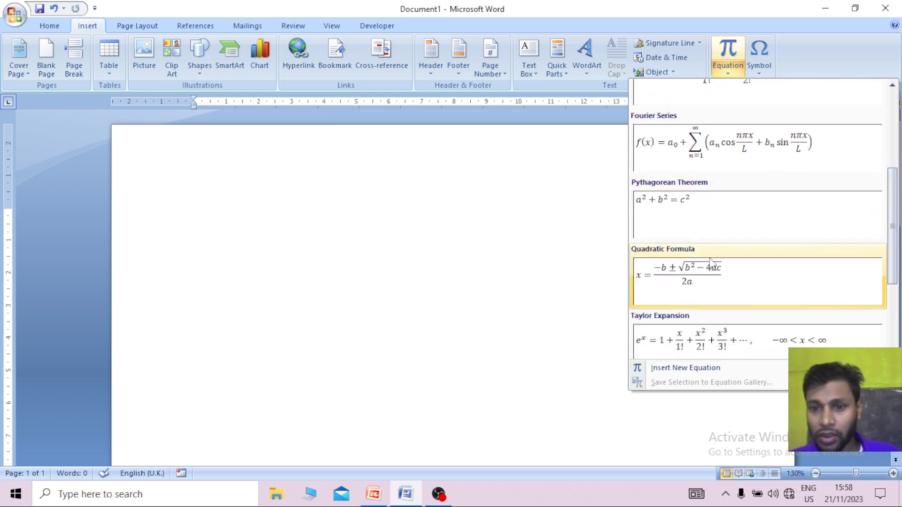
click(712, 264)
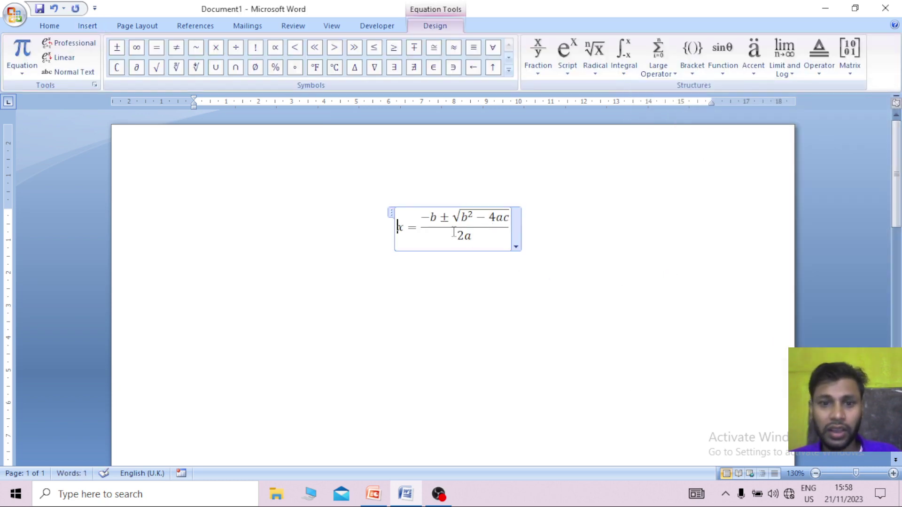
Start a new line after the quadratic formula and insert a blank equation on it.
click(548, 240)
key(Return)
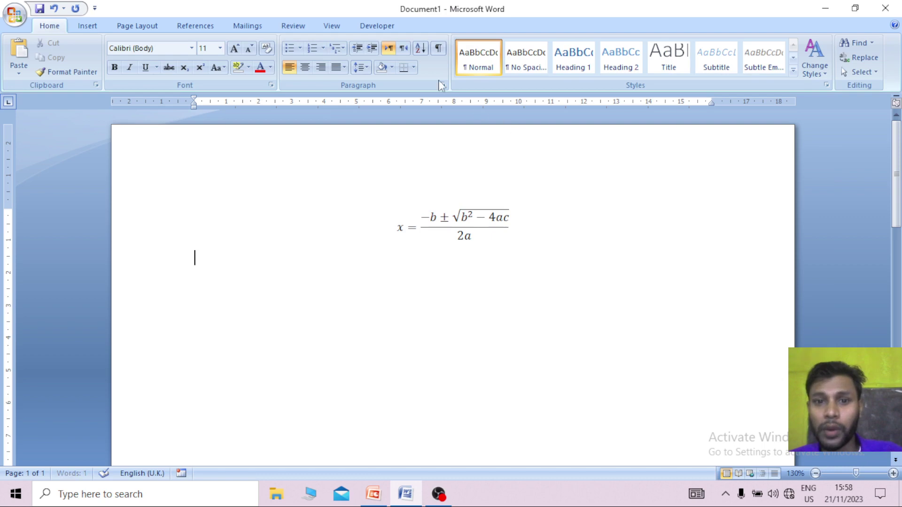
click(87, 26)
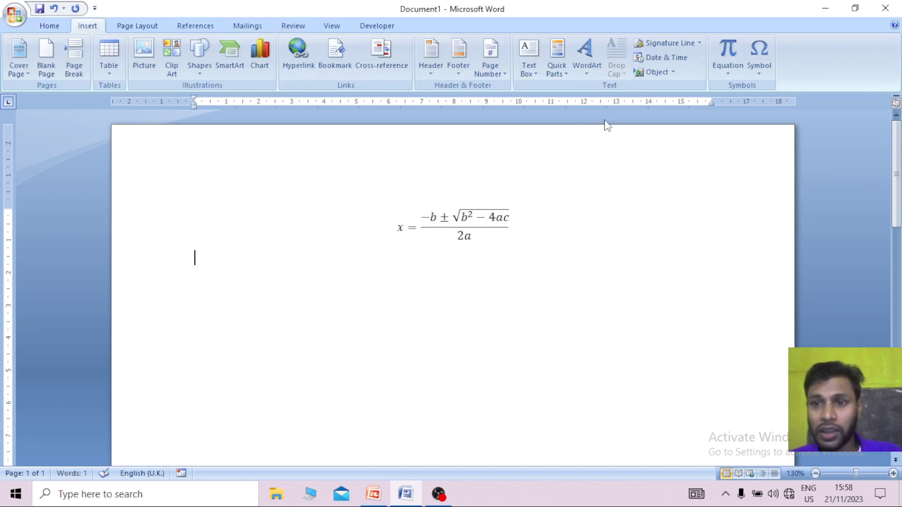
click(737, 74)
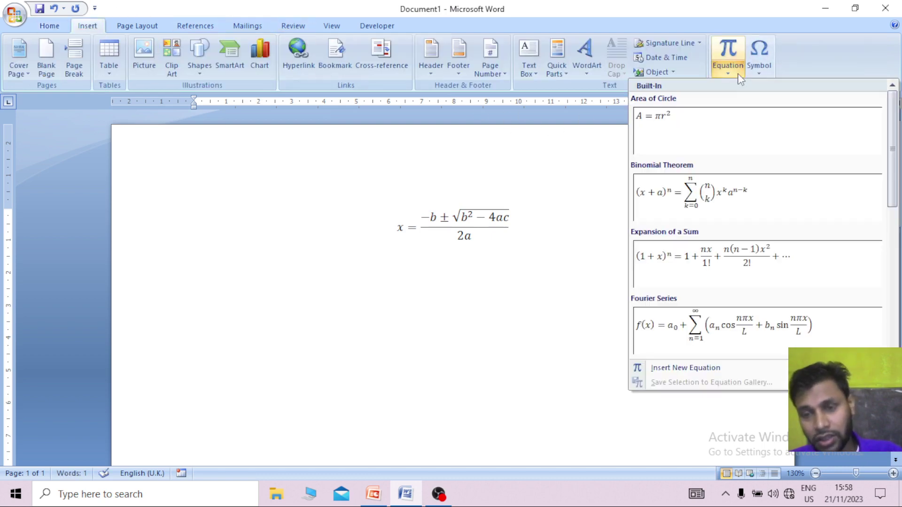
click(680, 370)
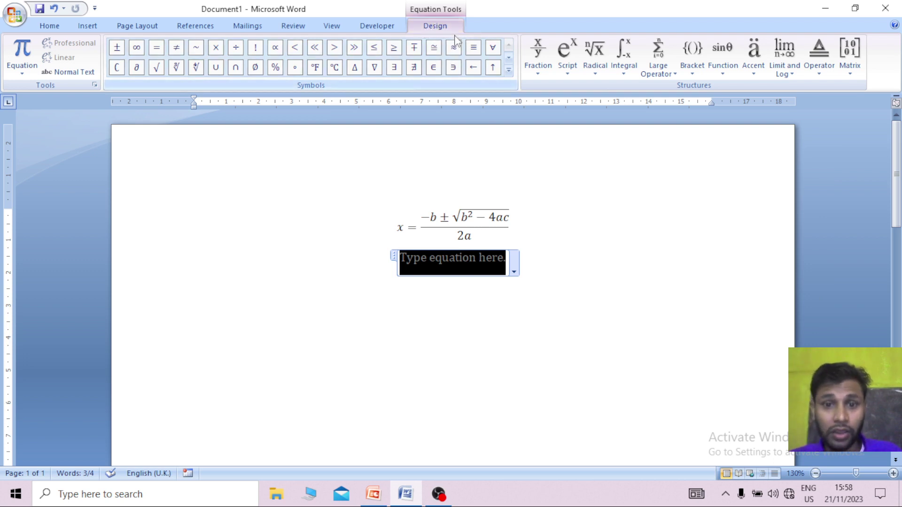
click(557, 311)
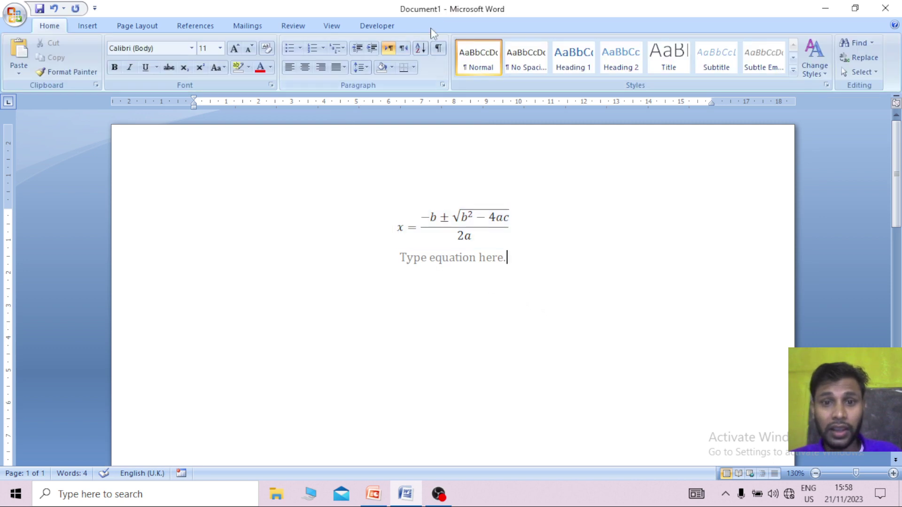
click(448, 260)
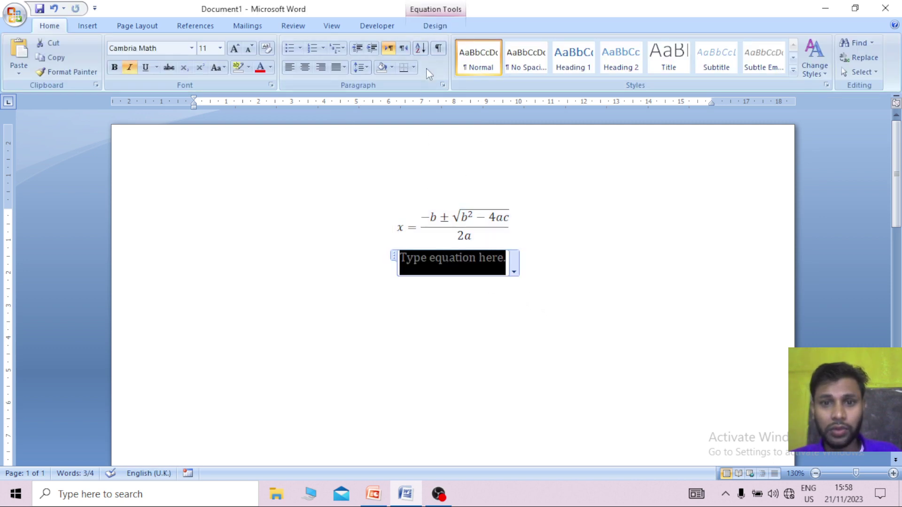
click(436, 27)
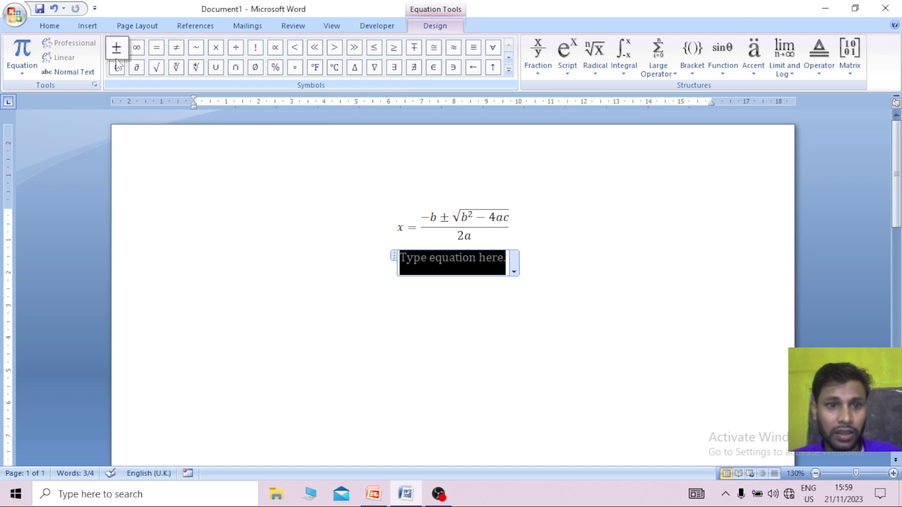
click(509, 71)
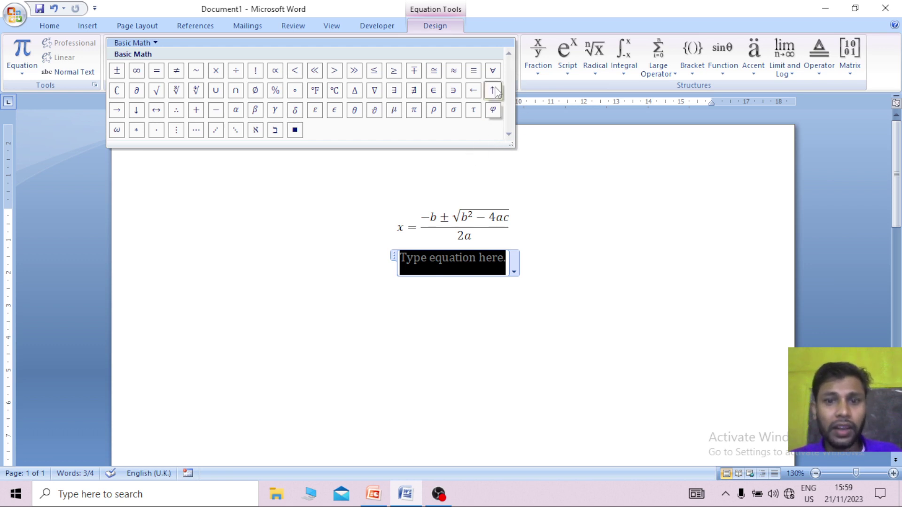
click(528, 129)
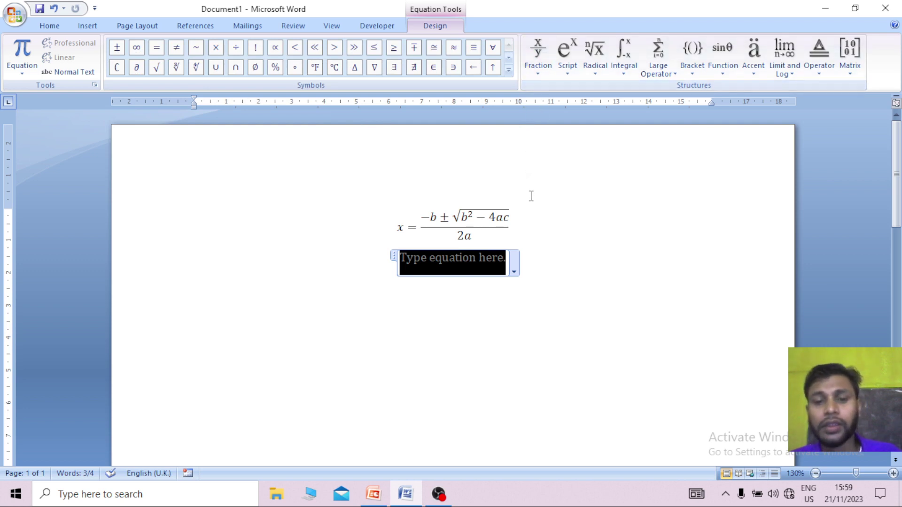
Fill the equation with a stacked fraction 5 over 3, then start a new line below.
click(540, 75)
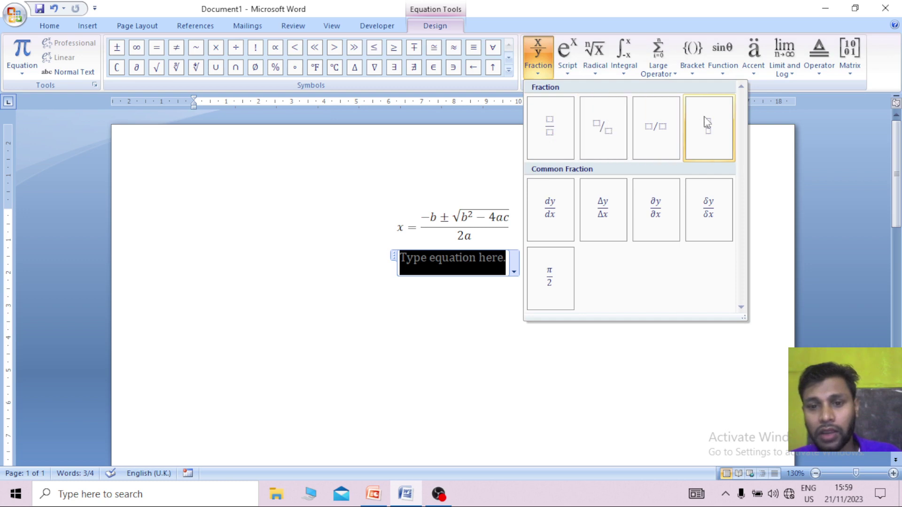
click(553, 136)
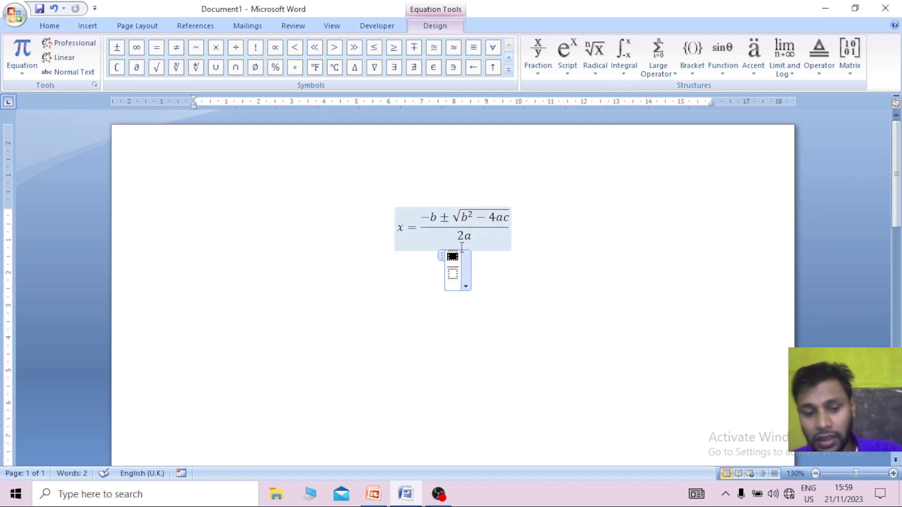
text(5)
key(Down)
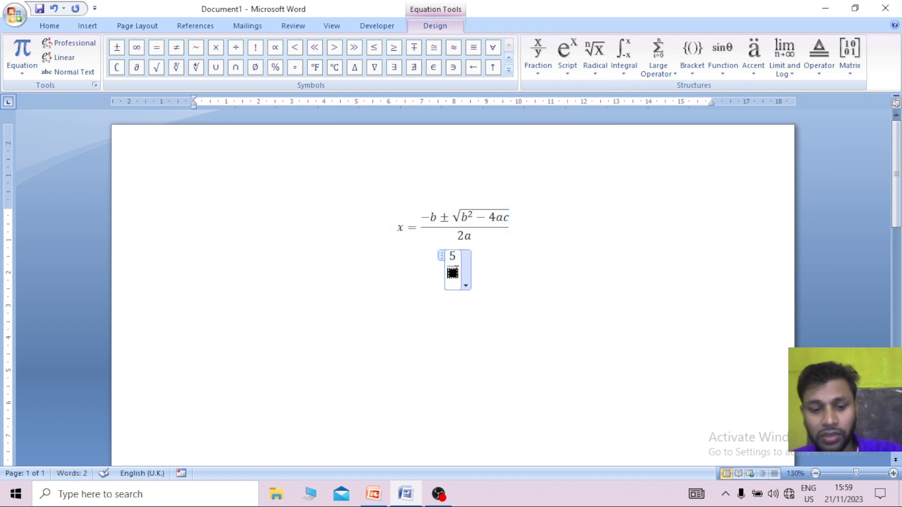
text(3)
click(543, 261)
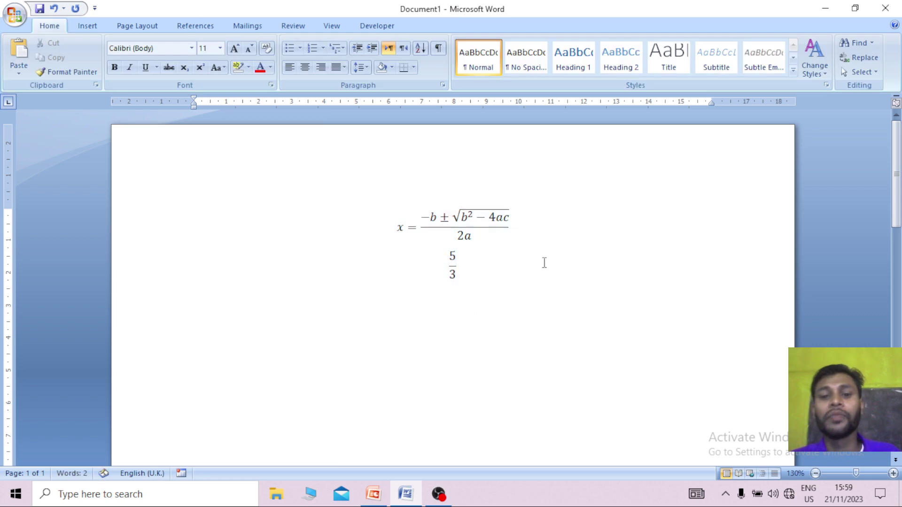
key(Return)
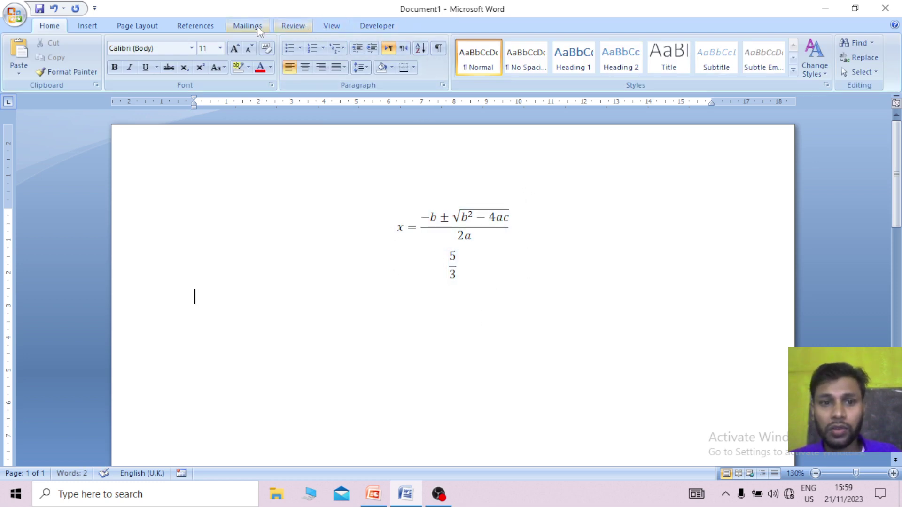
Insert a third blank equation below the 5/3 fraction.
click(89, 27)
click(728, 71)
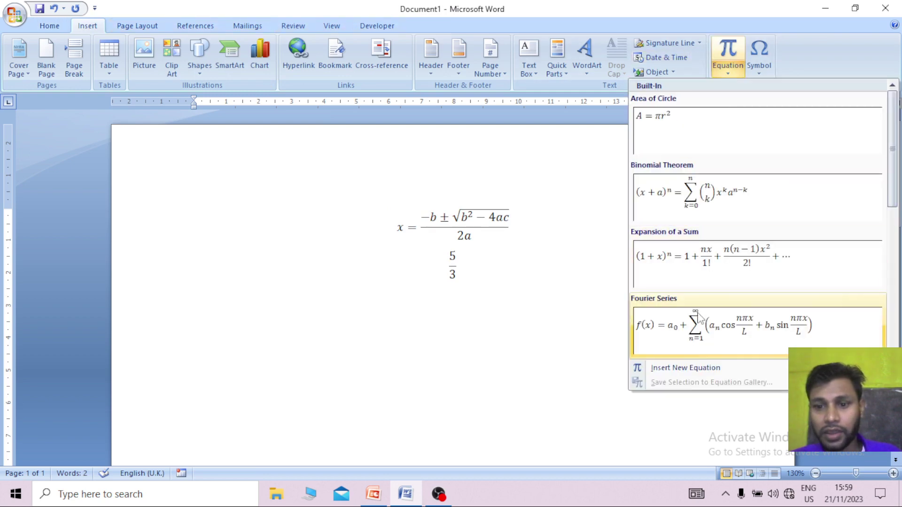
click(686, 369)
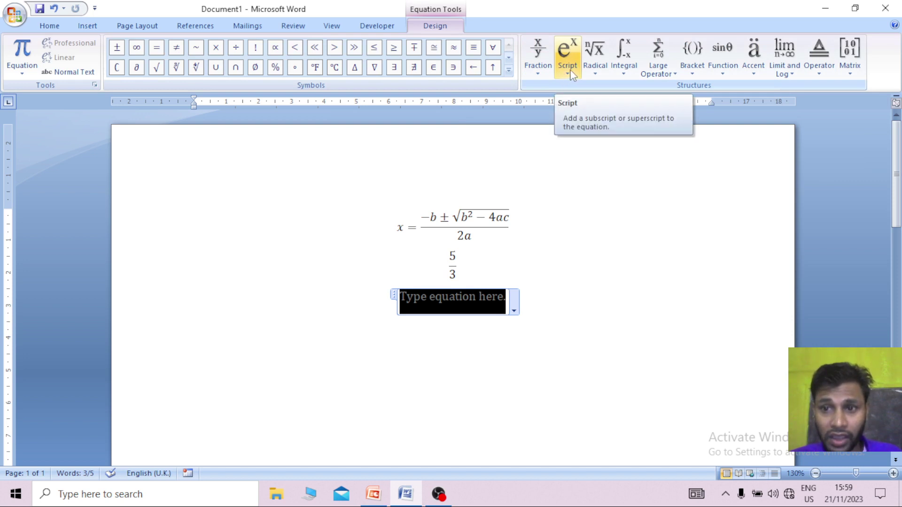
Show the Script layouts for subscripts and superscripts in the equation tools.
click(22, 74)
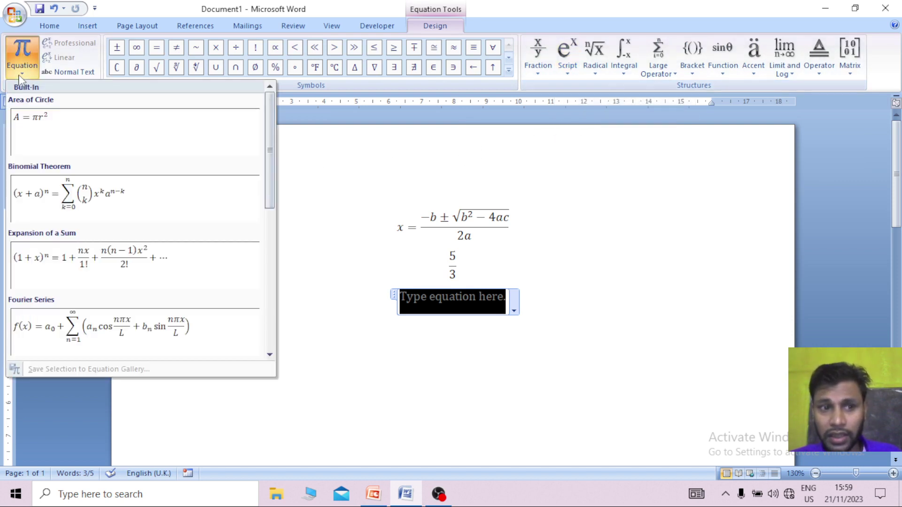
click(22, 70)
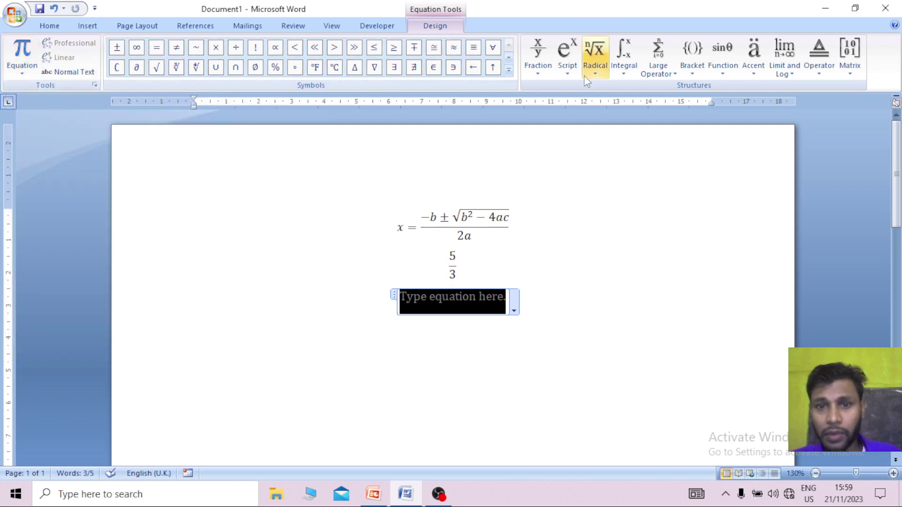
click(574, 78)
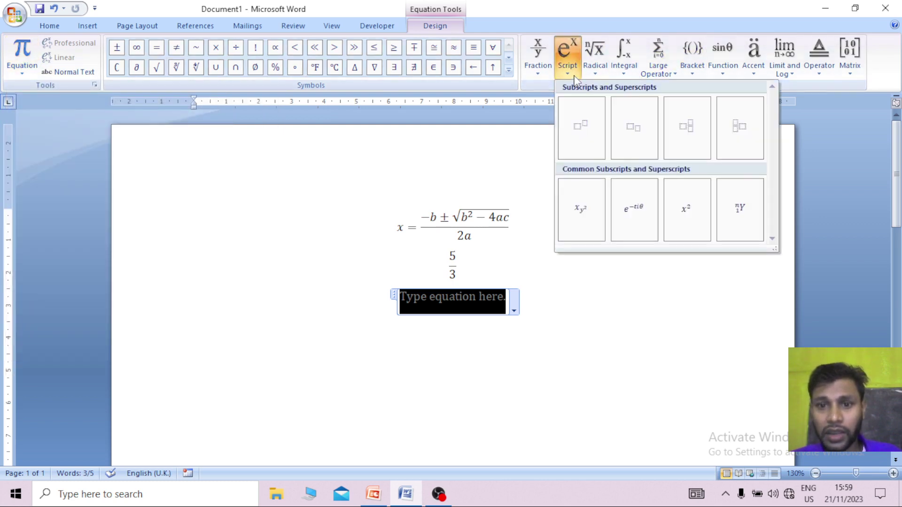
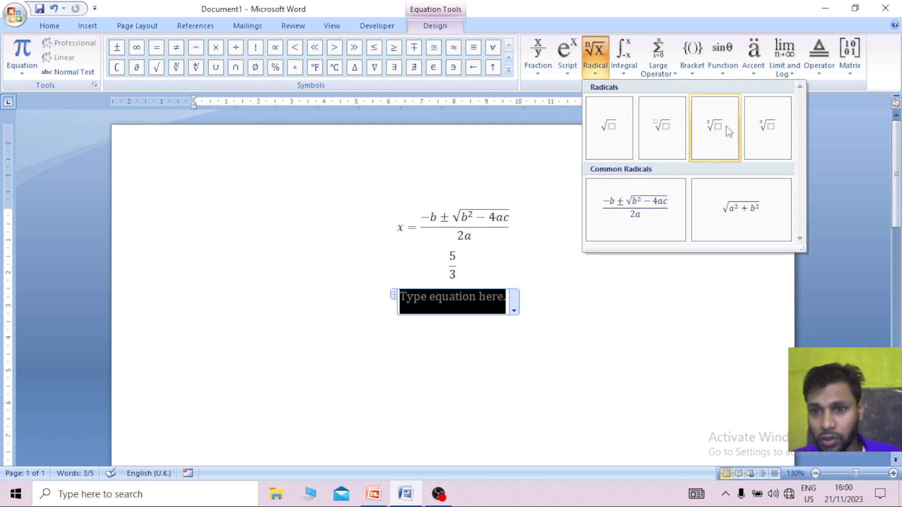
Build ∛7 from the radical-with-degree layout, with degree 3 and radicand 7.
click(673, 135)
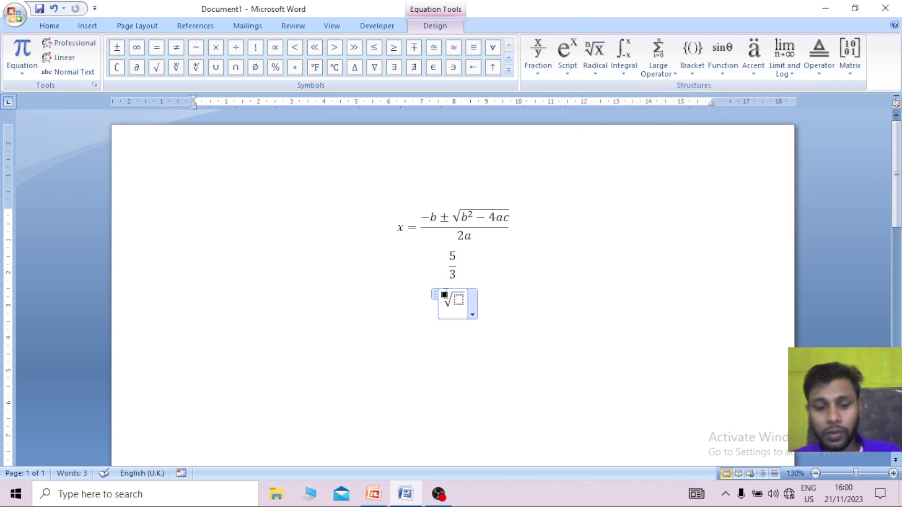
text(3)
key(Right)
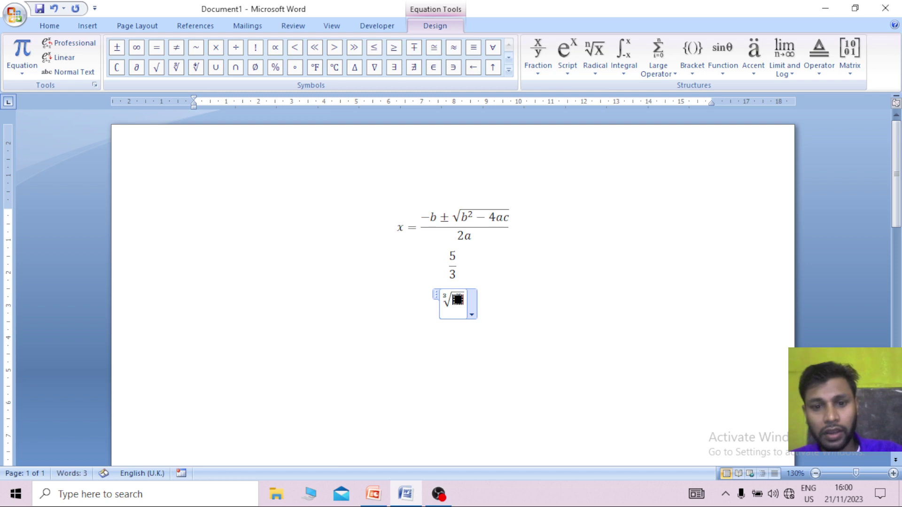
text(7)
click(507, 285)
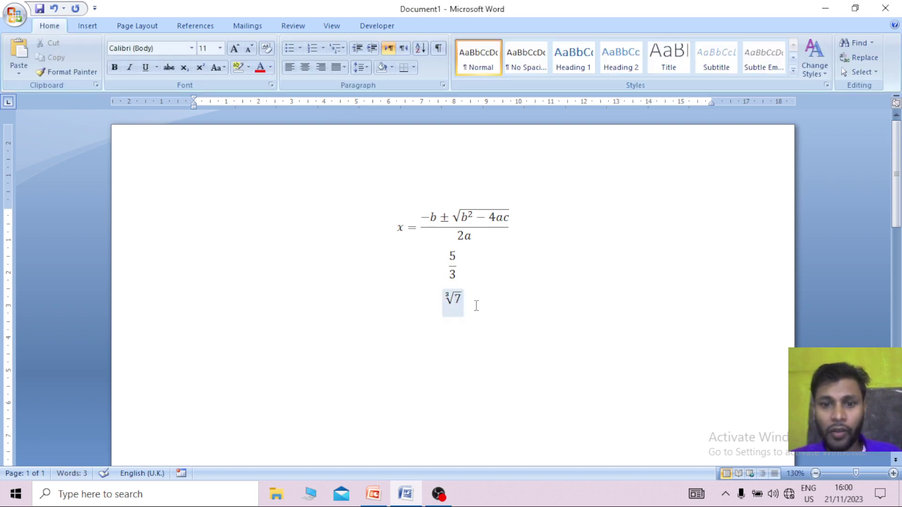
click(458, 303)
click(445, 26)
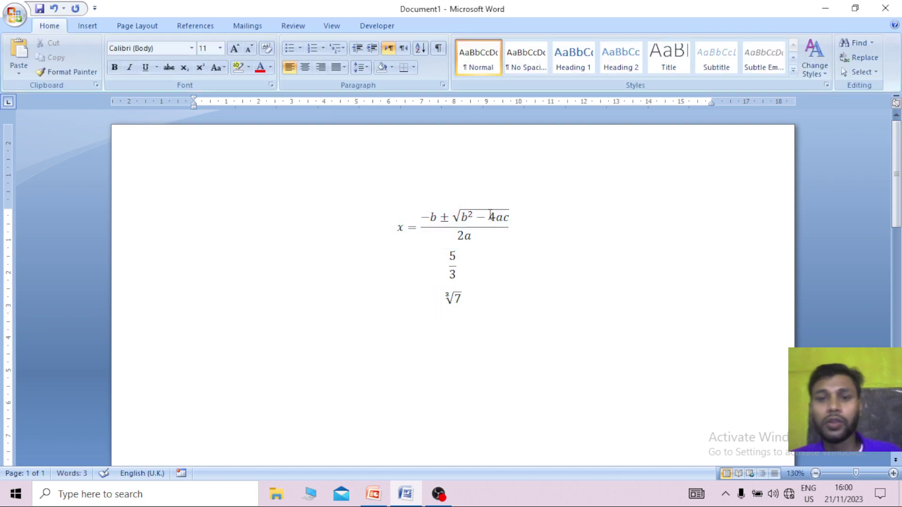
Insert a new blank equation below the cube root.
click(87, 26)
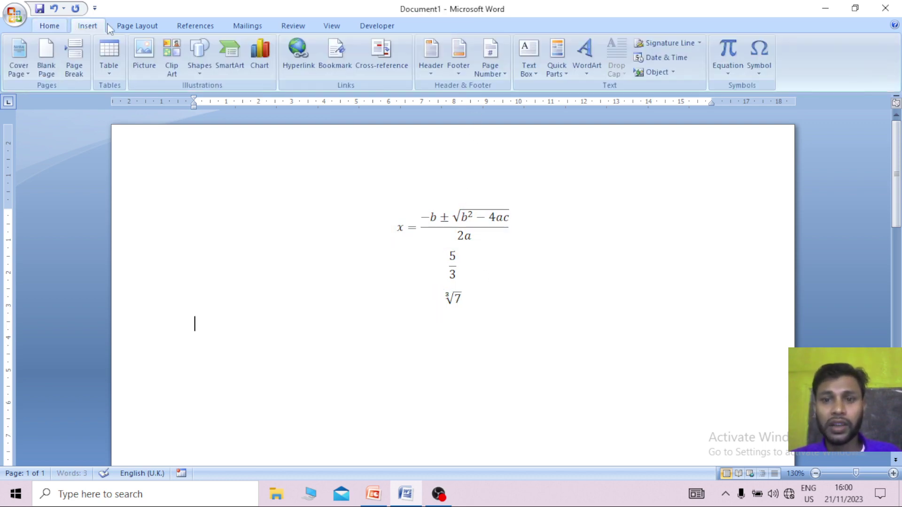
click(728, 71)
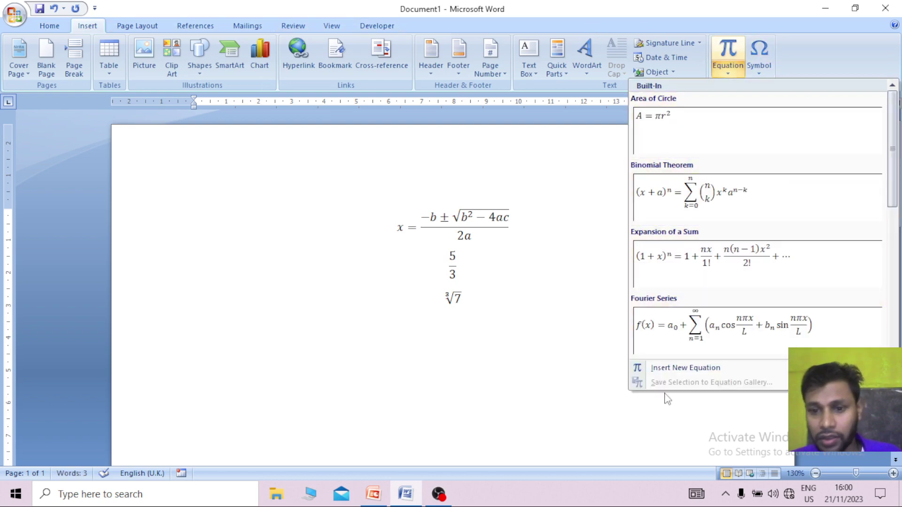
click(667, 367)
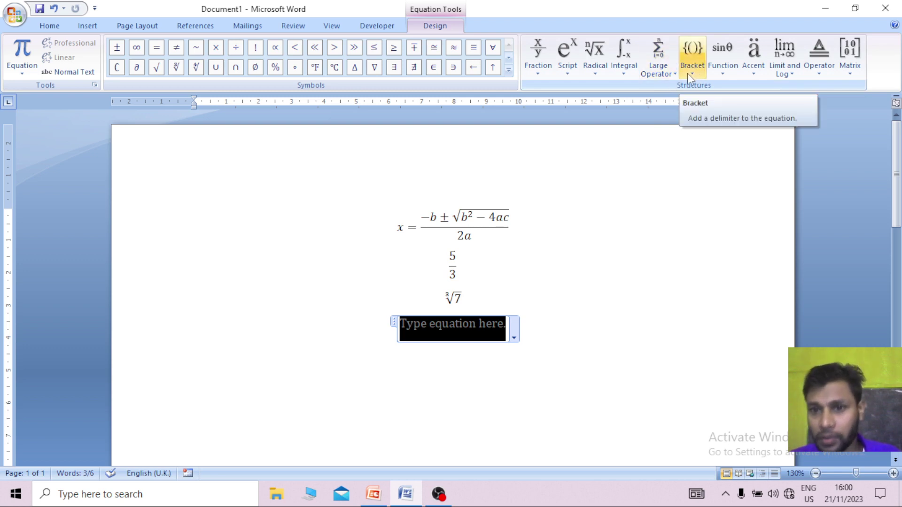
Browse the Function, Accent, Limit and Log, and Operator galleries, ending on the Matrix layouts.
click(723, 74)
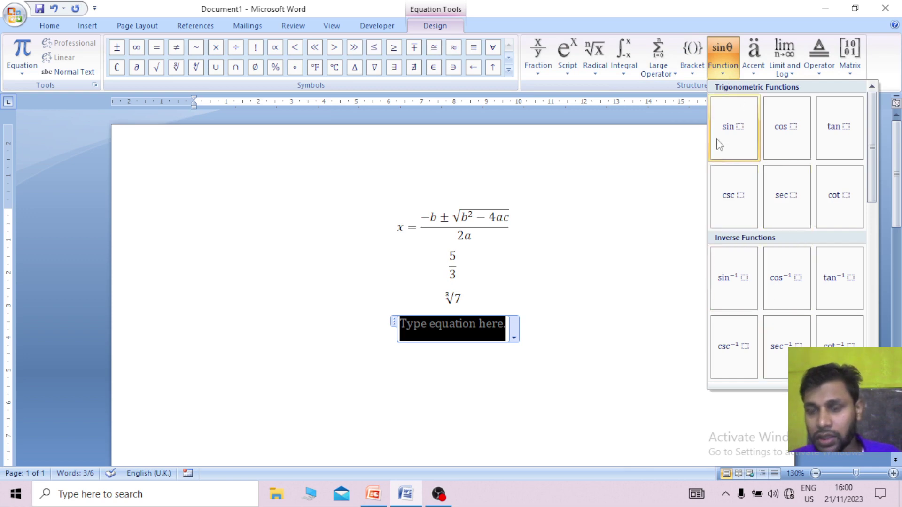
click(724, 75)
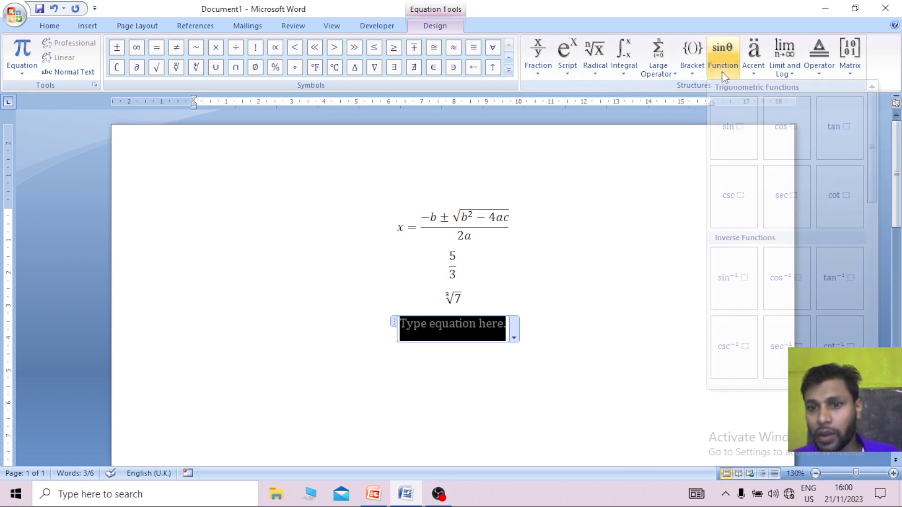
click(754, 76)
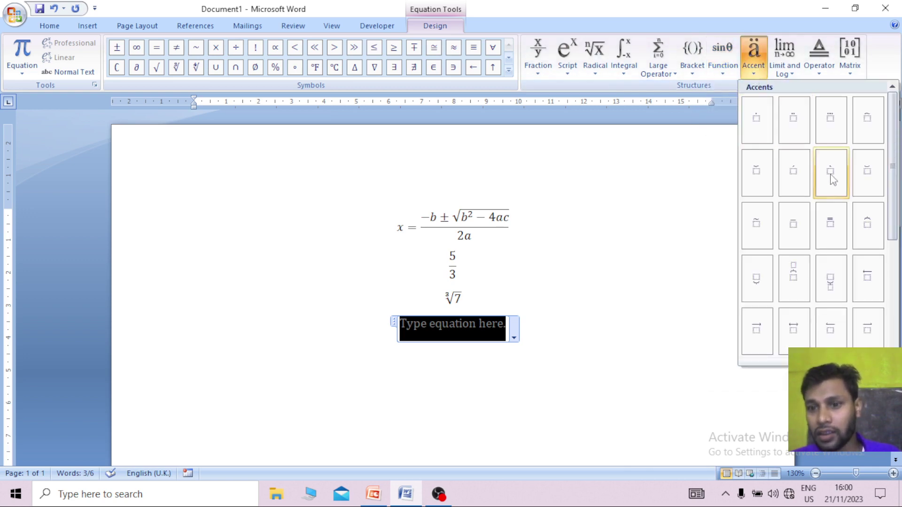
click(756, 70)
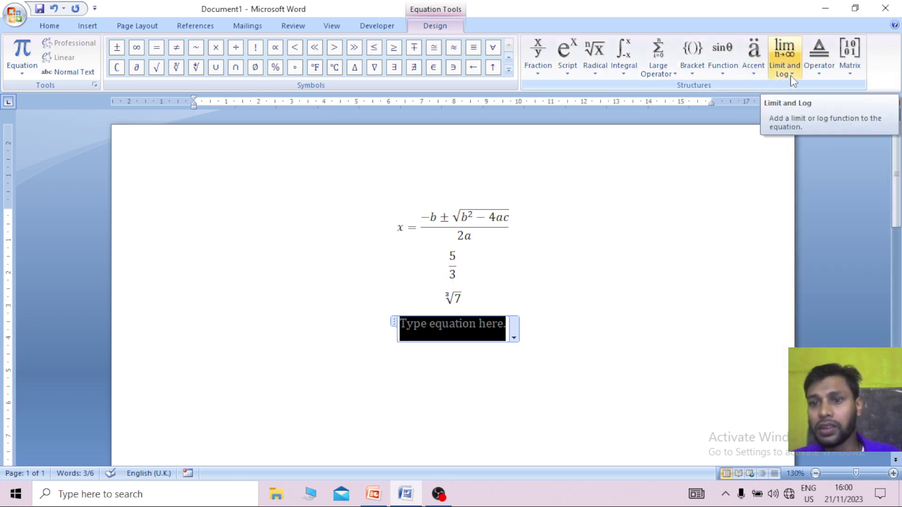
click(792, 80)
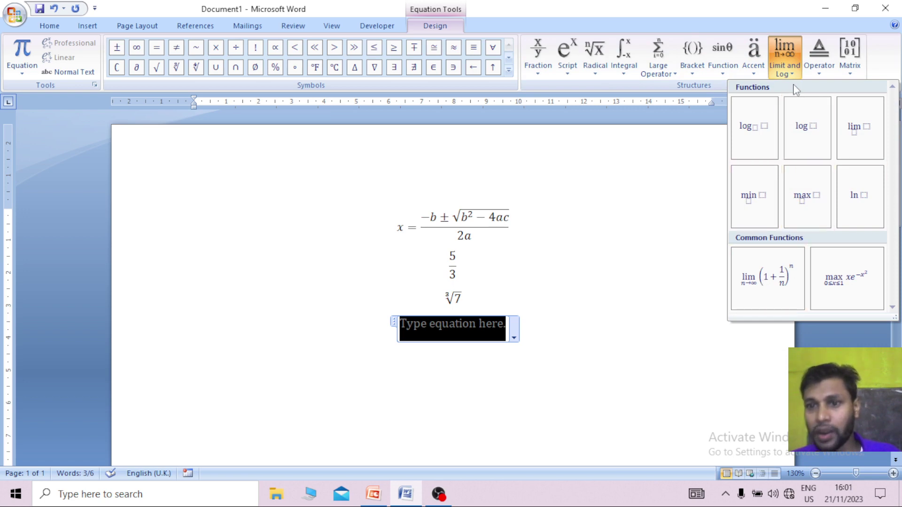
click(788, 76)
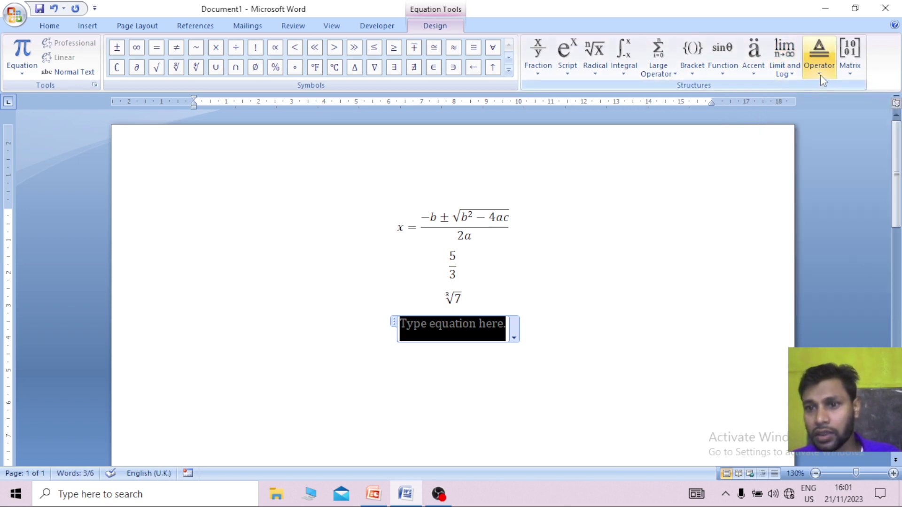
click(818, 76)
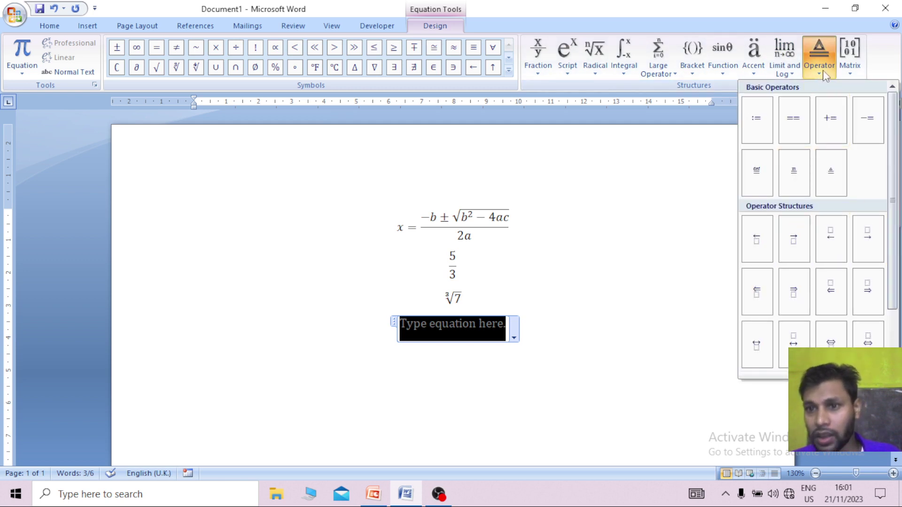
click(851, 72)
click(851, 70)
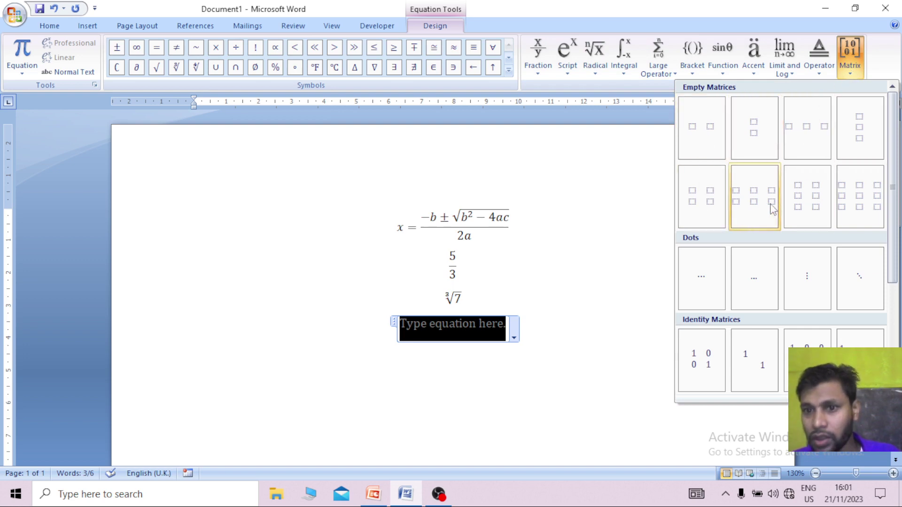
Insert an empty 3×3 matrix and fill its rows with 2 4 3, 5 6 7, 8 8 9.
click(846, 202)
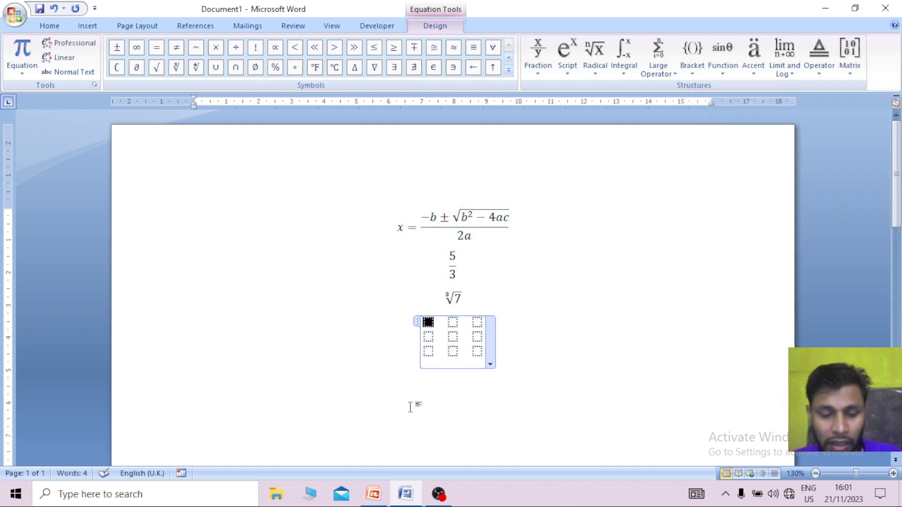
text(2)
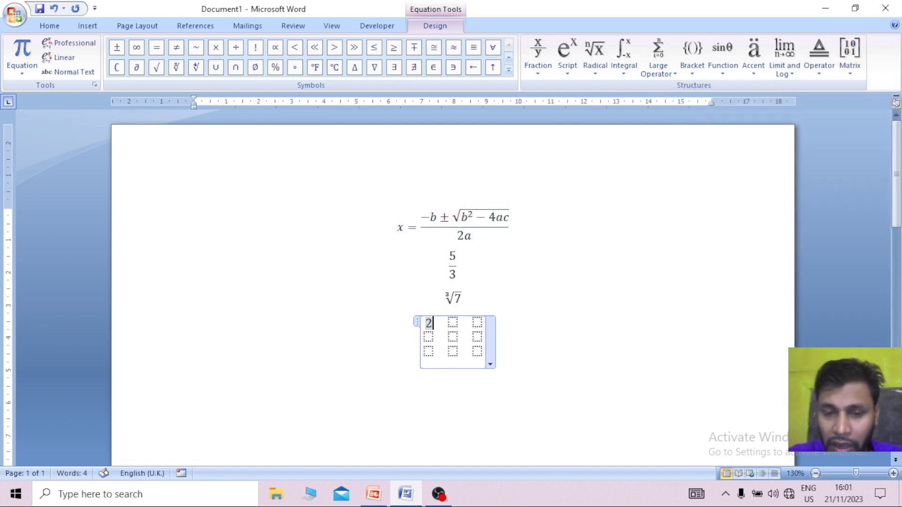
key(Right)
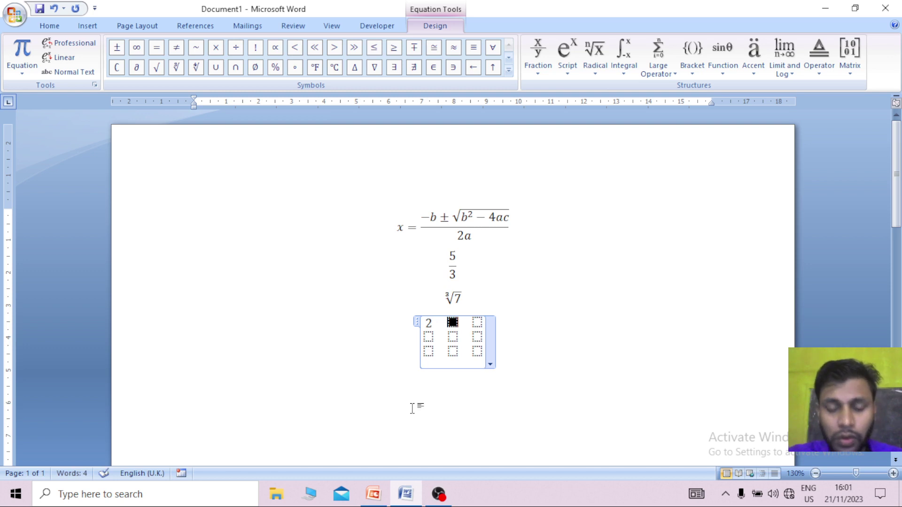
text(4)
key(Right)
text(3)
key(Right)
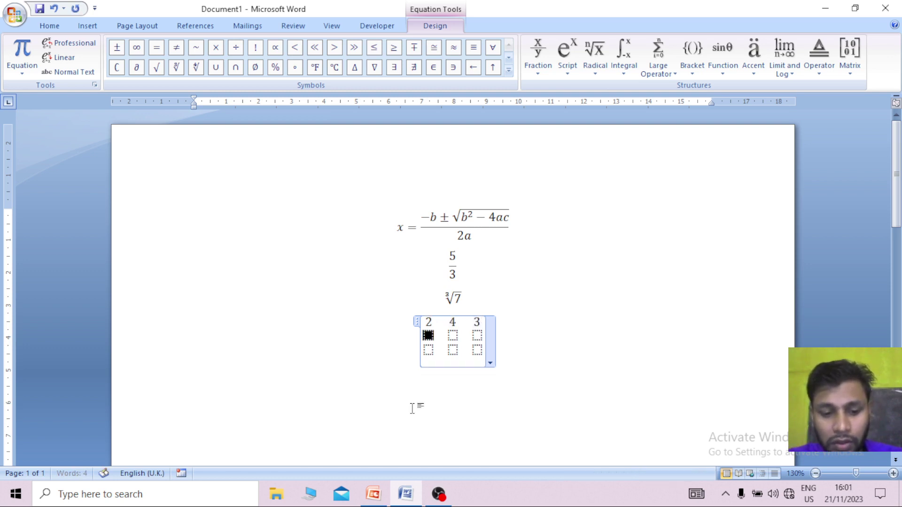
text(5)
key(Right)
text(6)
key(Right)
text(7)
key(Right)
text(8)
key(Right)
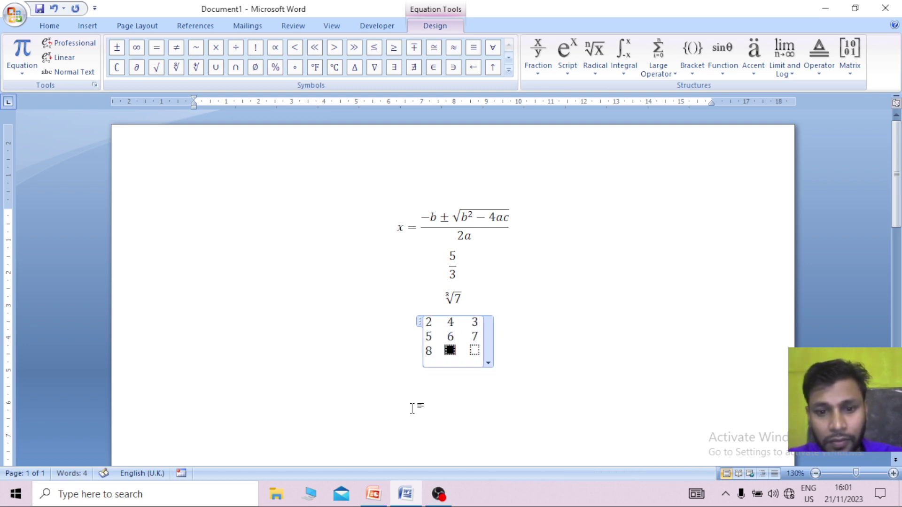
key(Right)
text(9)
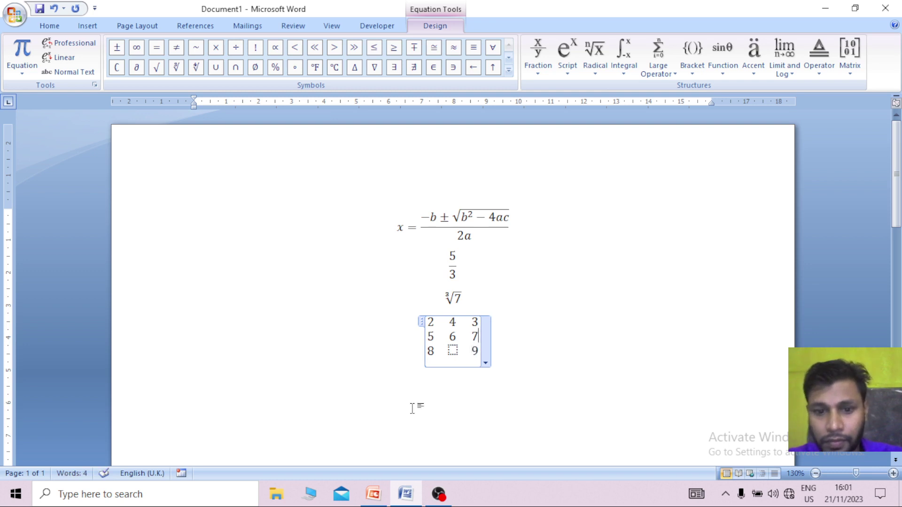
key(Left)
key(Left)
text(8)
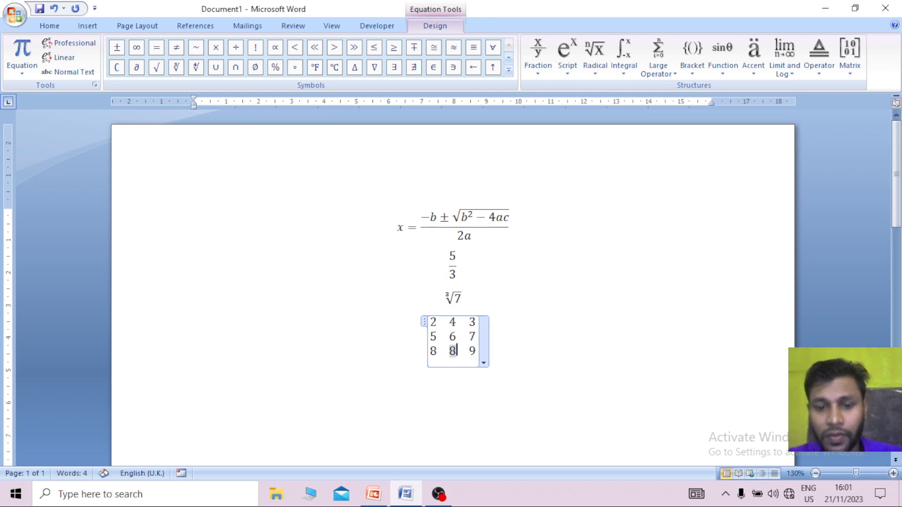
Leave the matrix, then reselect it and open its equation options menu.
click(535, 358)
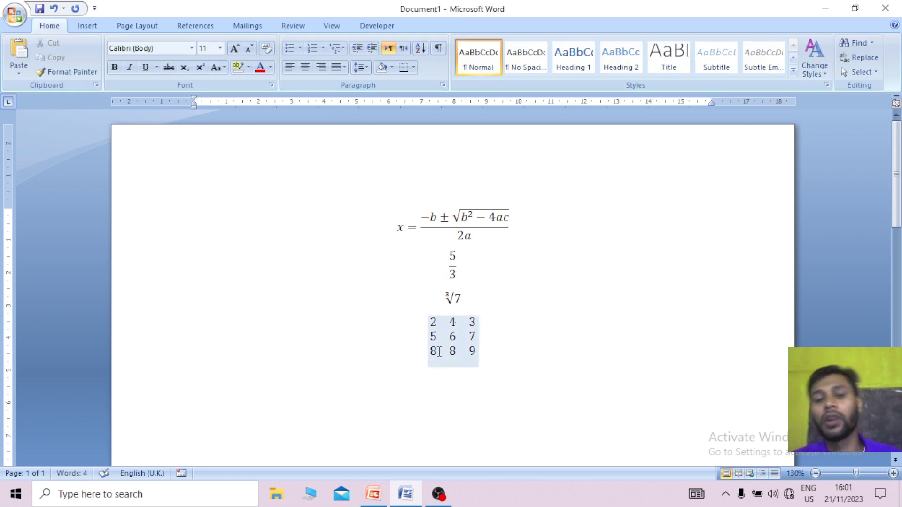
click(444, 343)
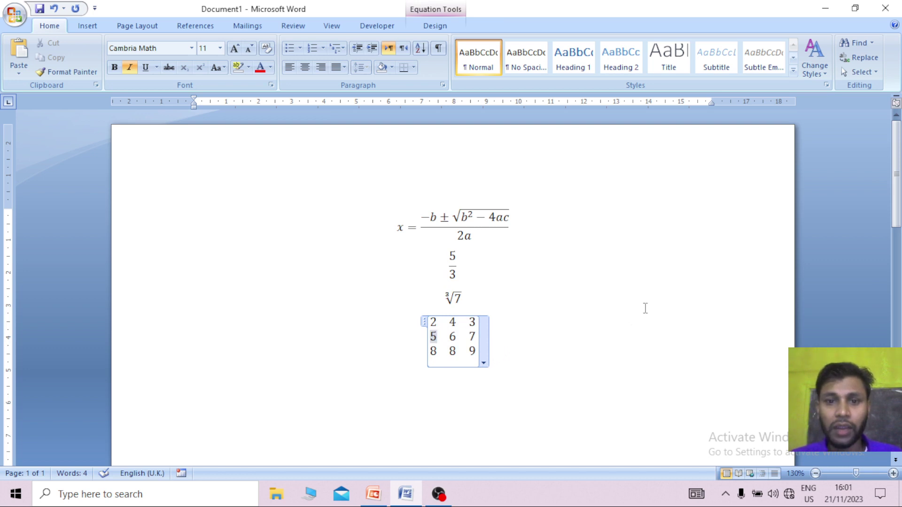
click(433, 324)
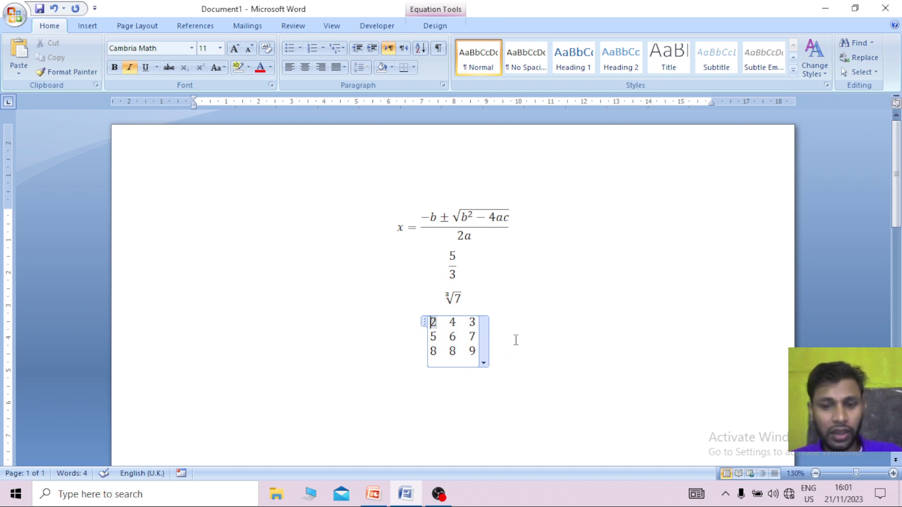
click(483, 363)
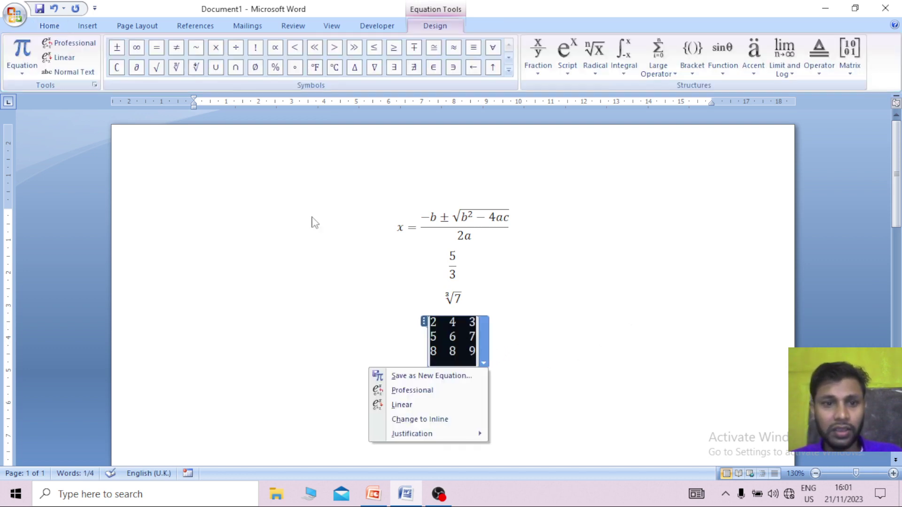
Grow the matrix font three steps, then shrink it two steps back.
click(47, 25)
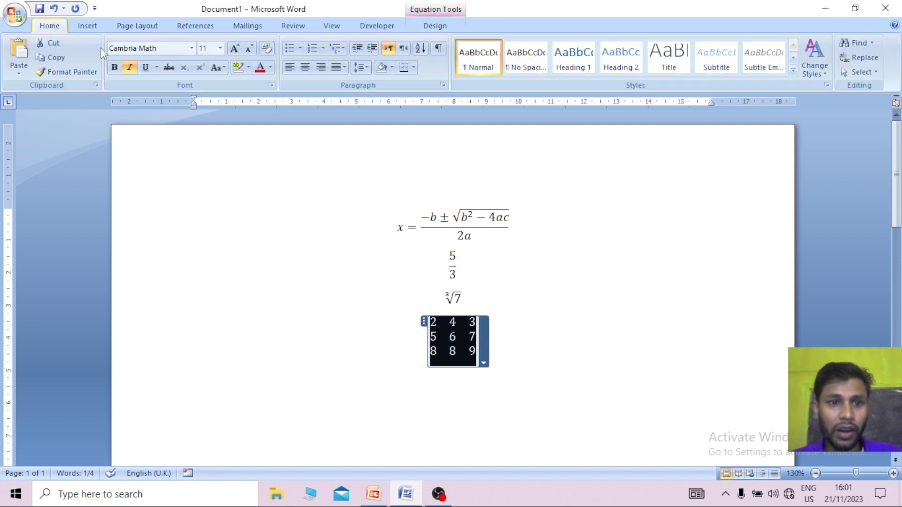
click(235, 49)
click(235, 48)
click(235, 49)
click(235, 49)
click(235, 48)
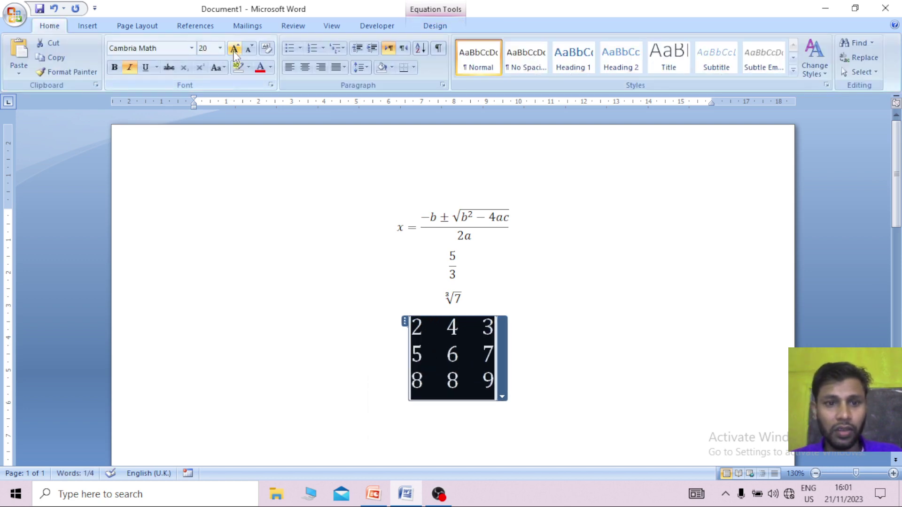
click(249, 48)
click(249, 49)
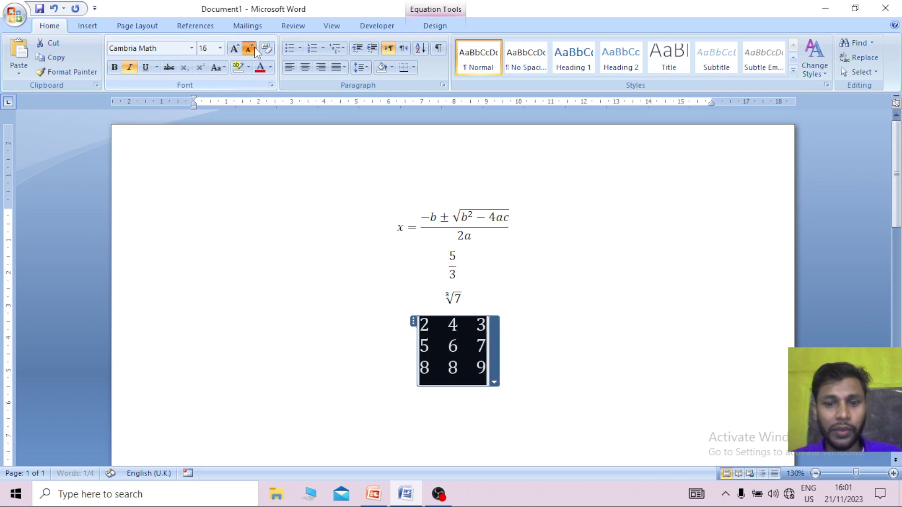
click(249, 49)
click(249, 49)
click(541, 251)
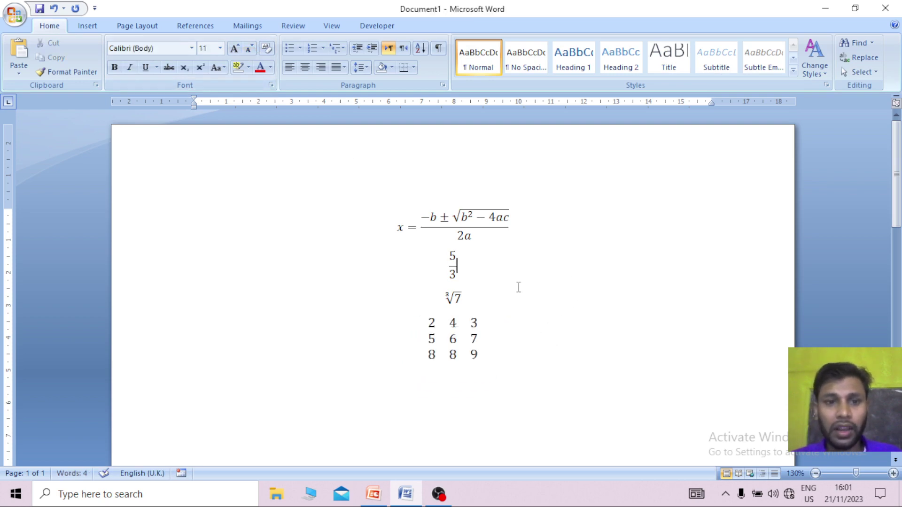
Open the built-in equations gallery, close it without inserting, and move below the matrix.
click(87, 26)
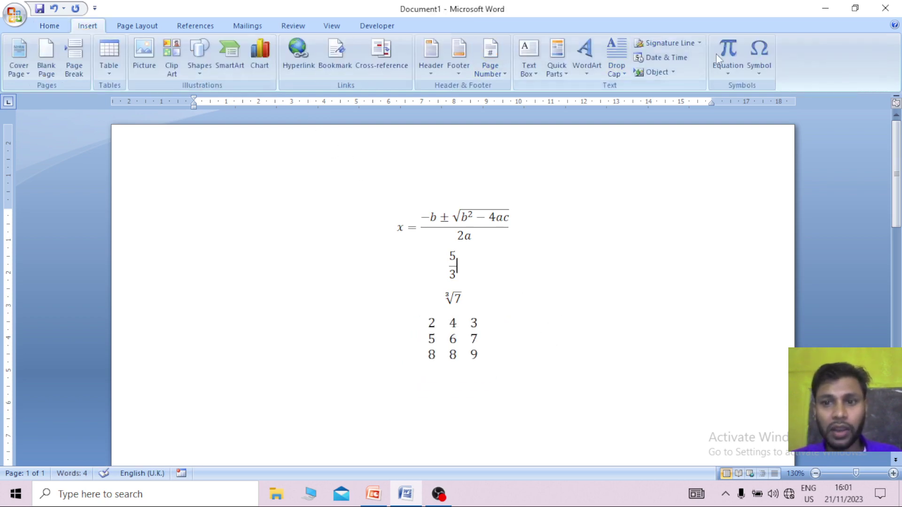
click(735, 75)
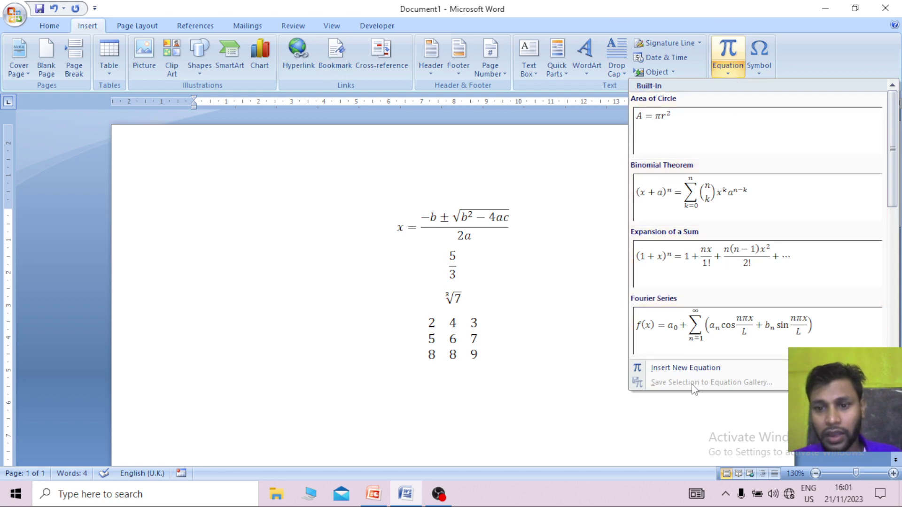
click(684, 368)
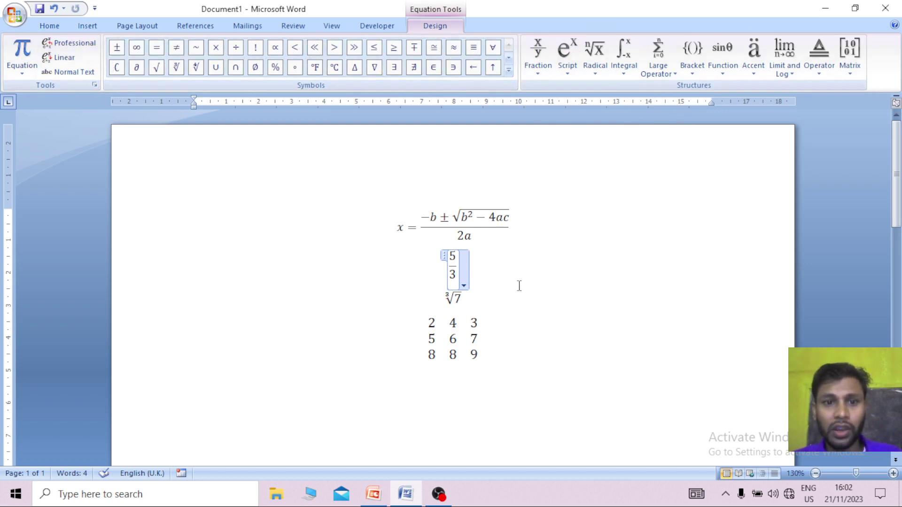
click(499, 369)
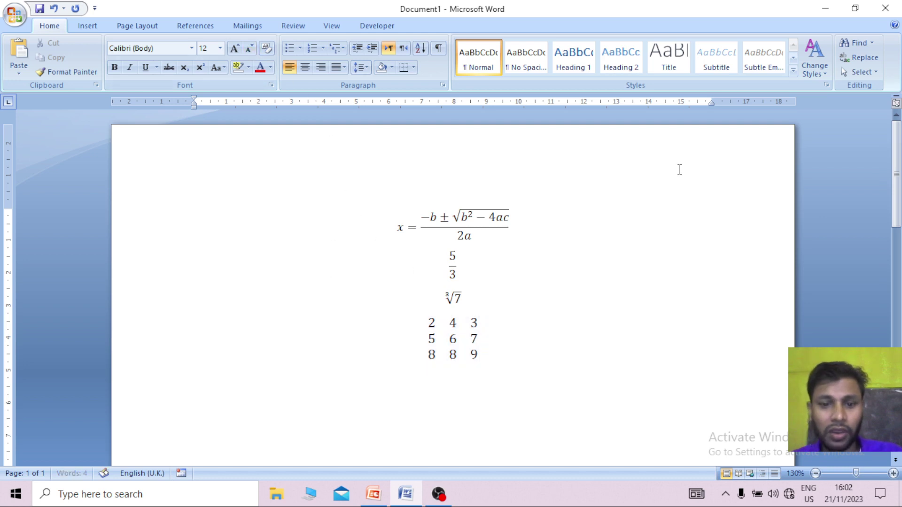
click(93, 27)
Insert a new equation below the matrix holding the symbols °F and °C.
click(727, 70)
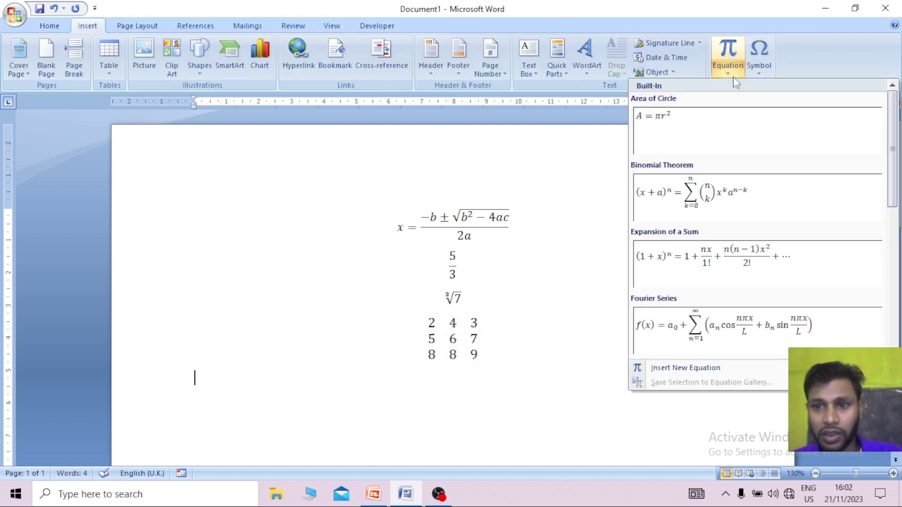
click(691, 368)
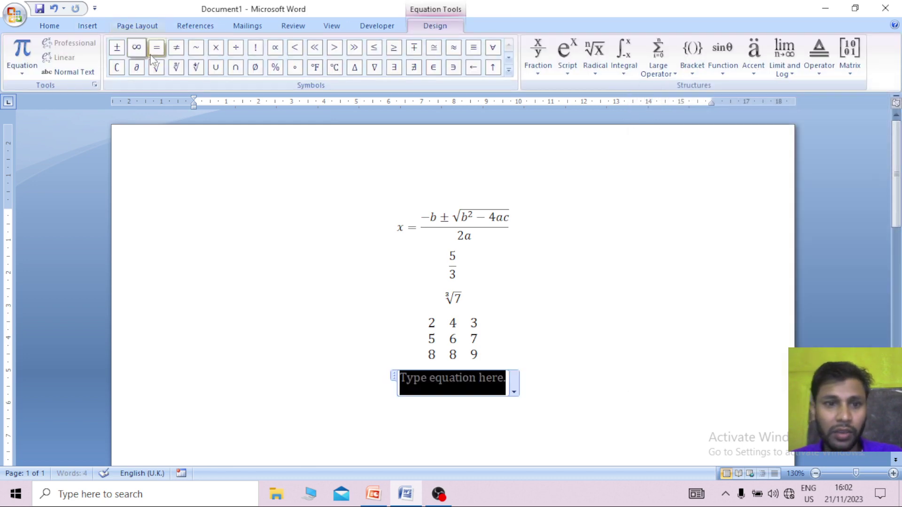
click(322, 71)
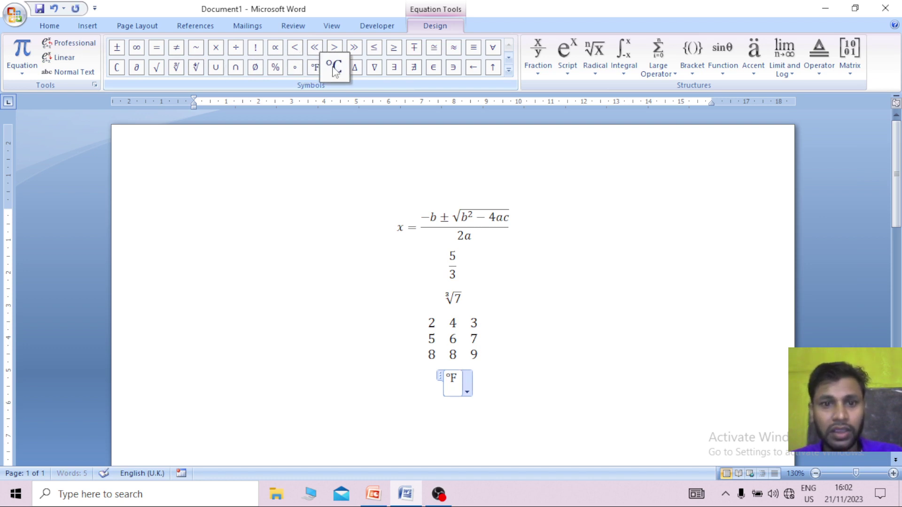
click(335, 71)
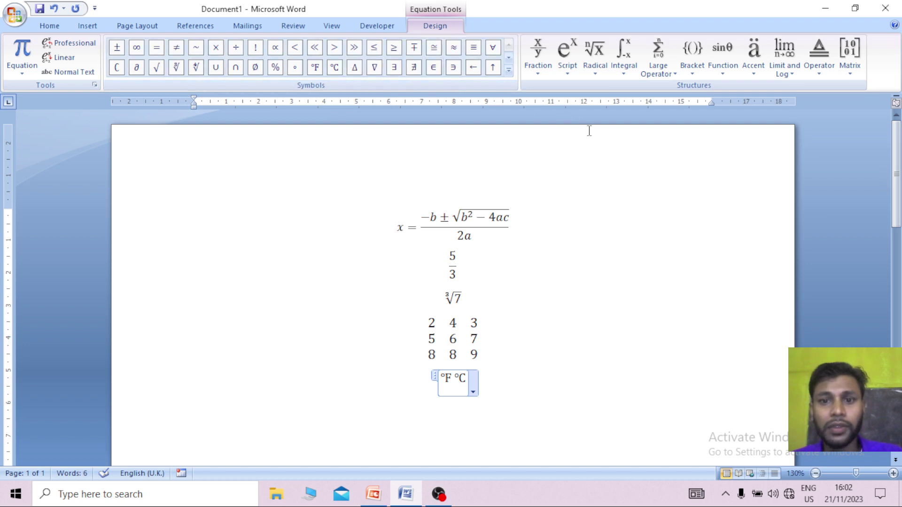
Browse the expanded math symbol categories, then select the whole document.
click(508, 71)
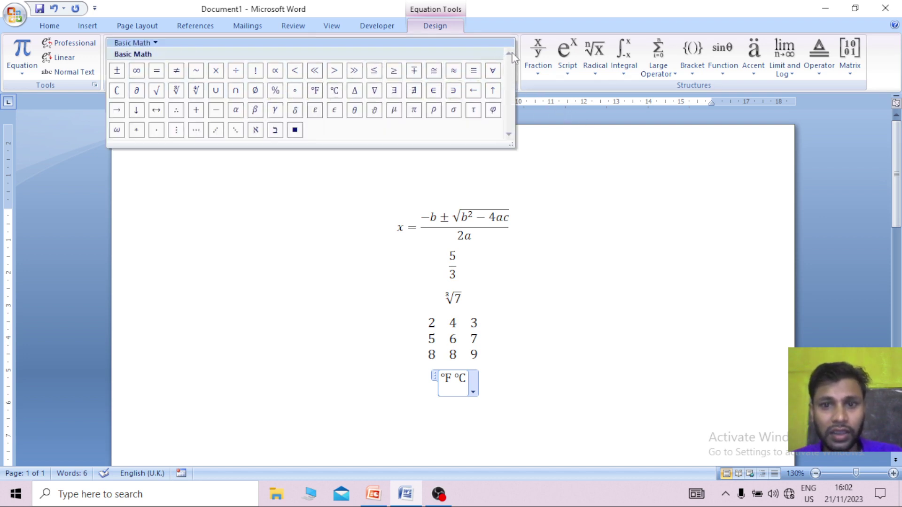
click(155, 43)
click(529, 305)
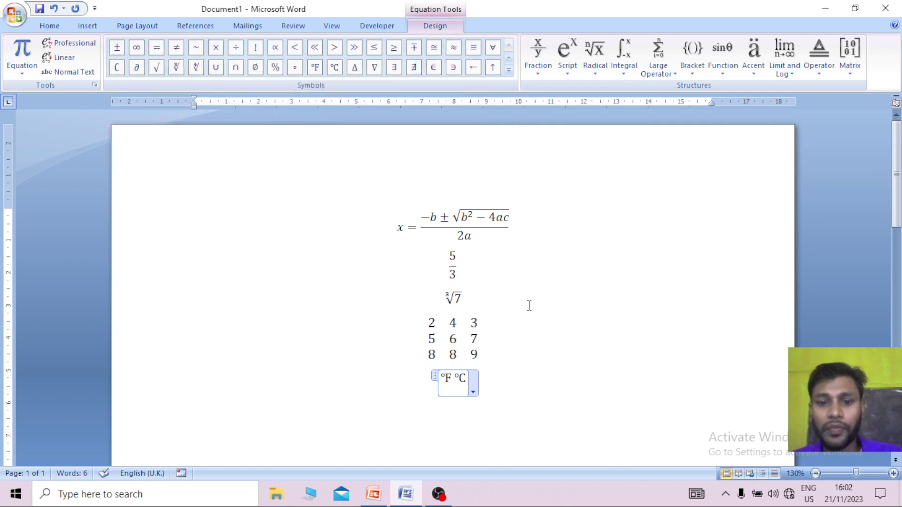
key(ctrl+a)
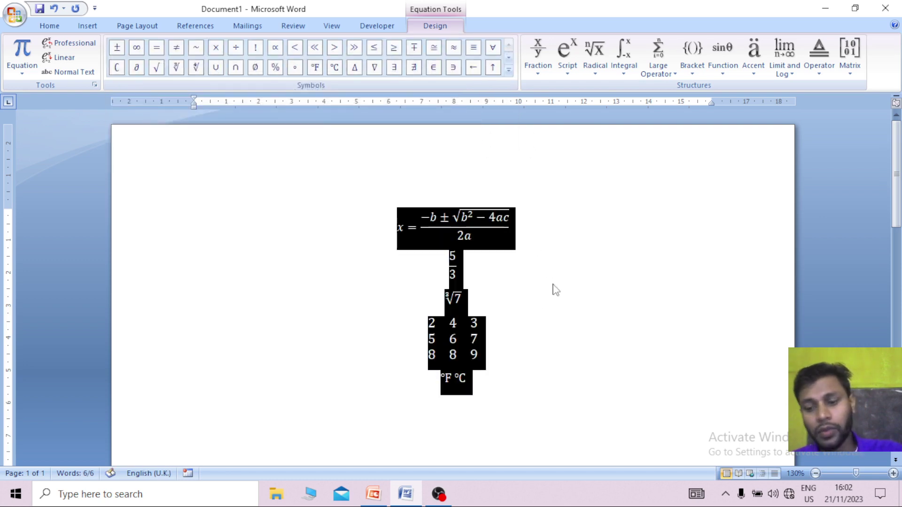
Delete all five equations, leaving the document blank with a word count of 0.
key(Delete)
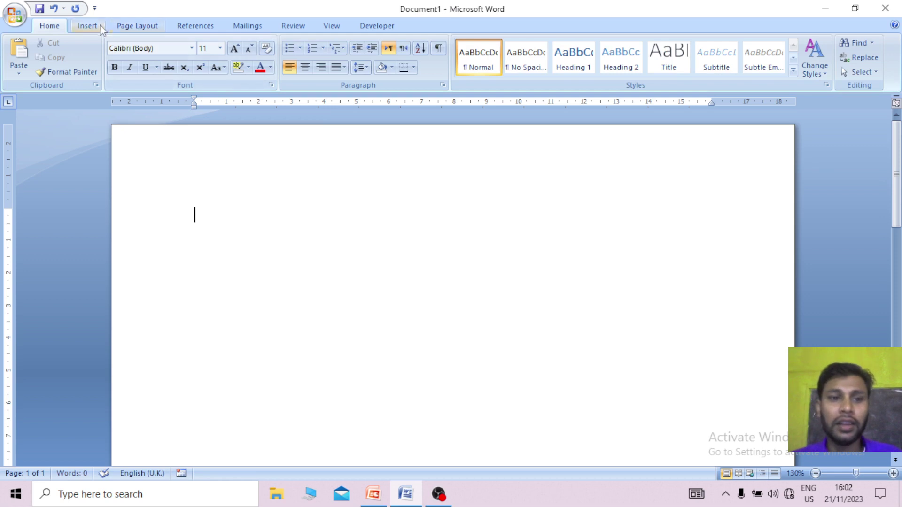
click(101, 29)
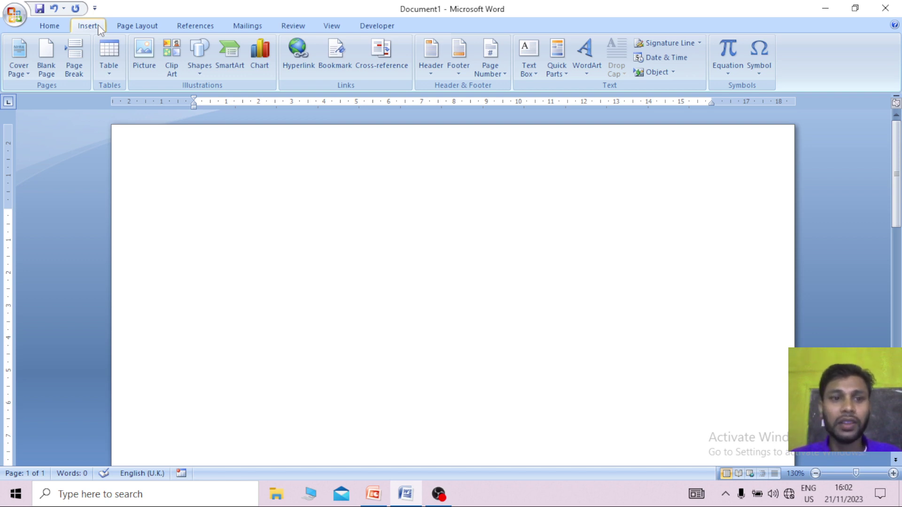
Insert the Wingdings open-book symbol through More Symbols.
click(767, 74)
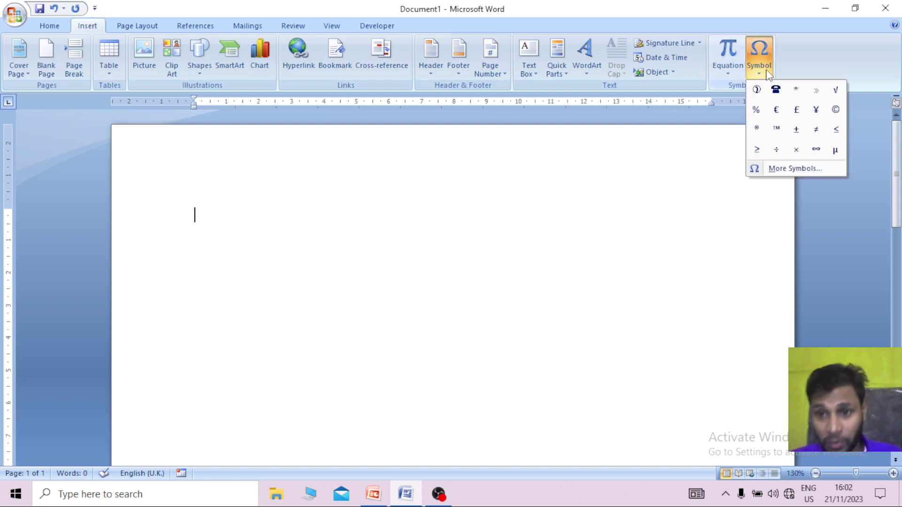
click(787, 169)
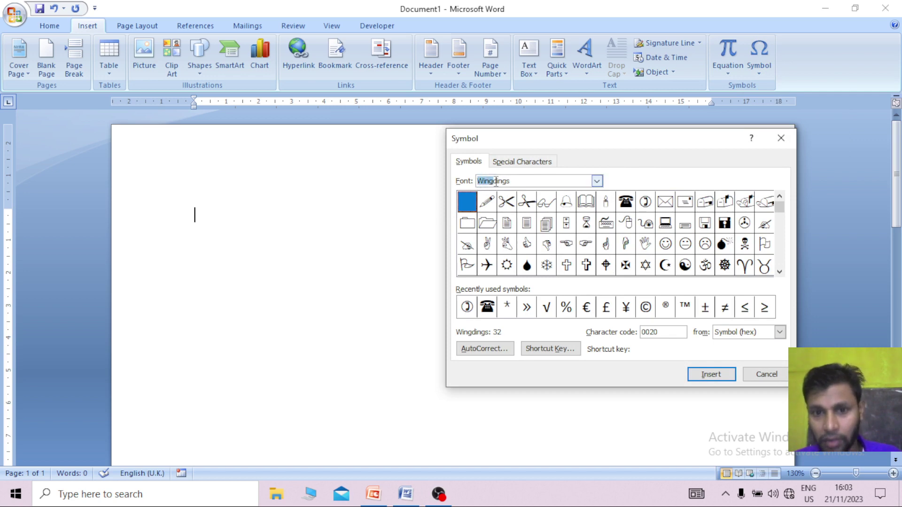
click(514, 182)
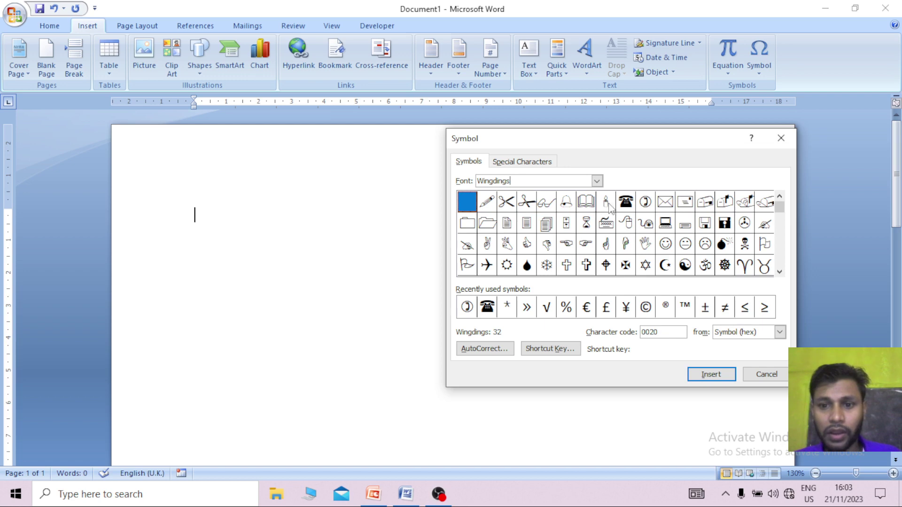
click(586, 201)
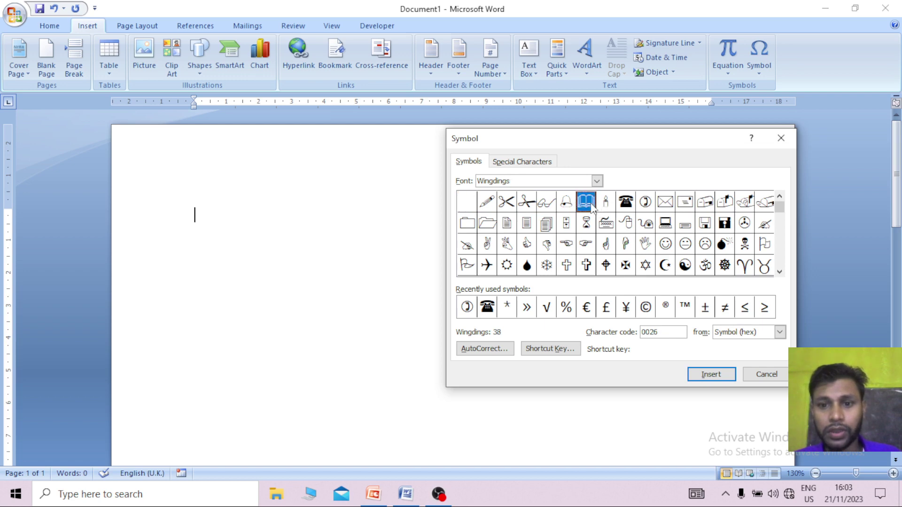
click(708, 374)
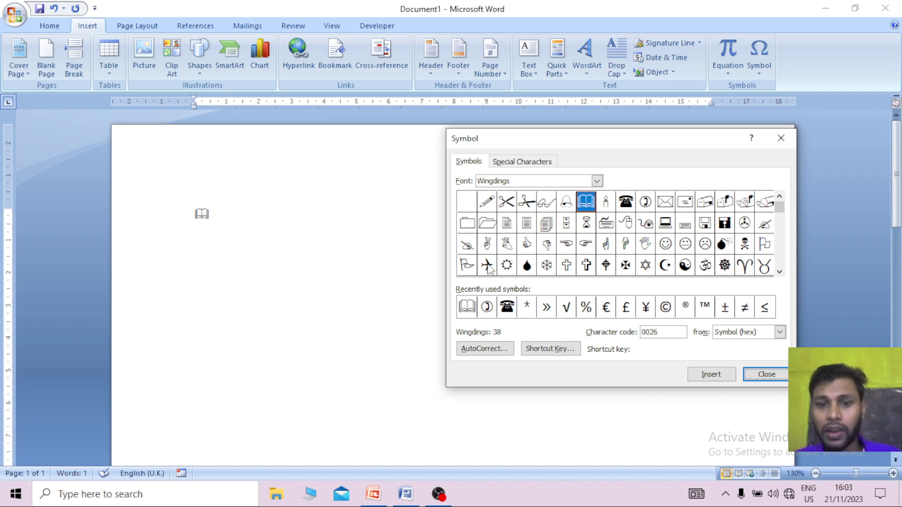
Add the Wingdings airplane and telephone symbols after the book.
click(488, 266)
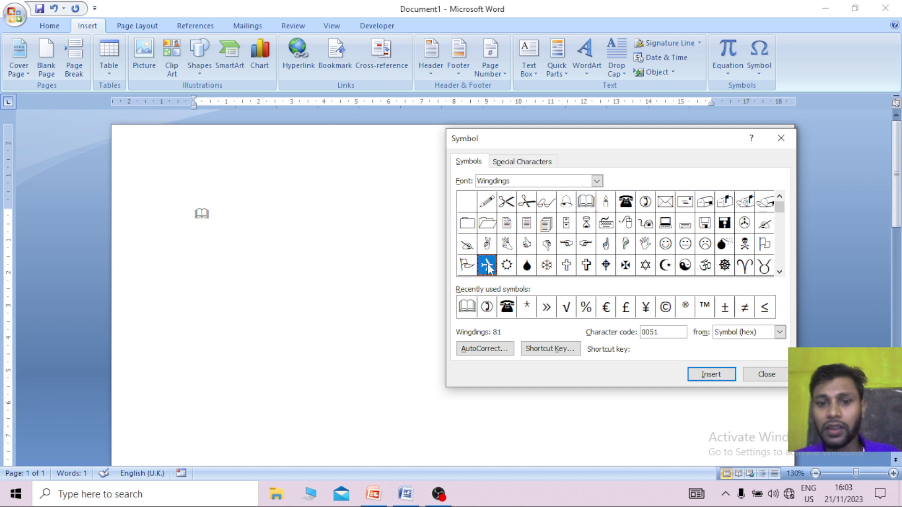
click(711, 374)
click(527, 310)
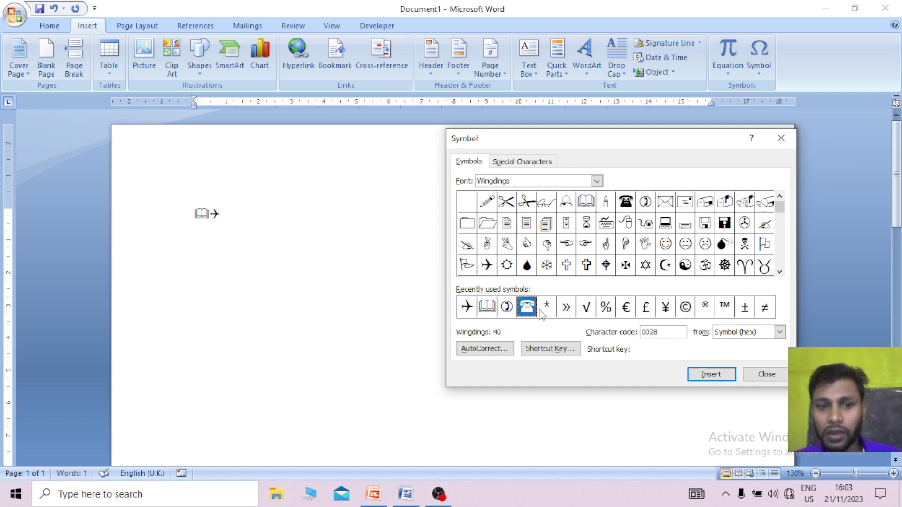
click(711, 372)
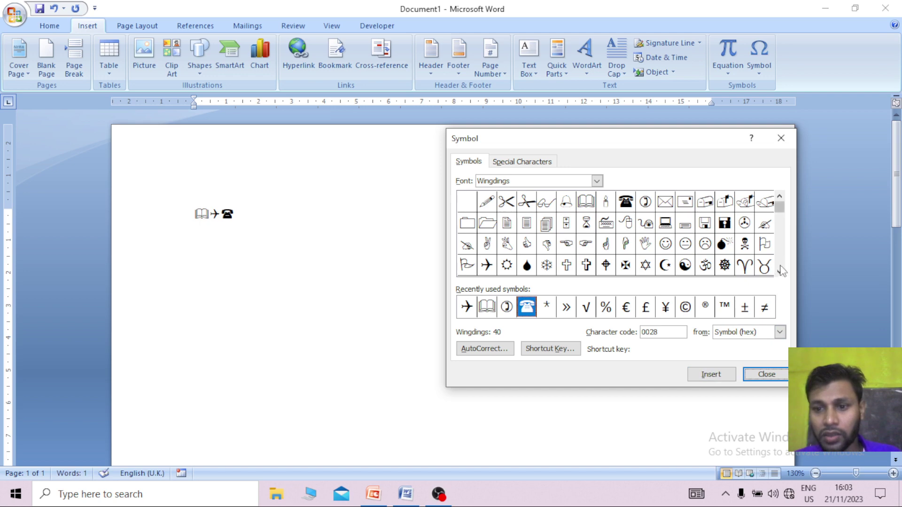
click(779, 271)
click(780, 272)
Insert the Wingdings snowflake, then a second open book from recently used symbols.
click(779, 271)
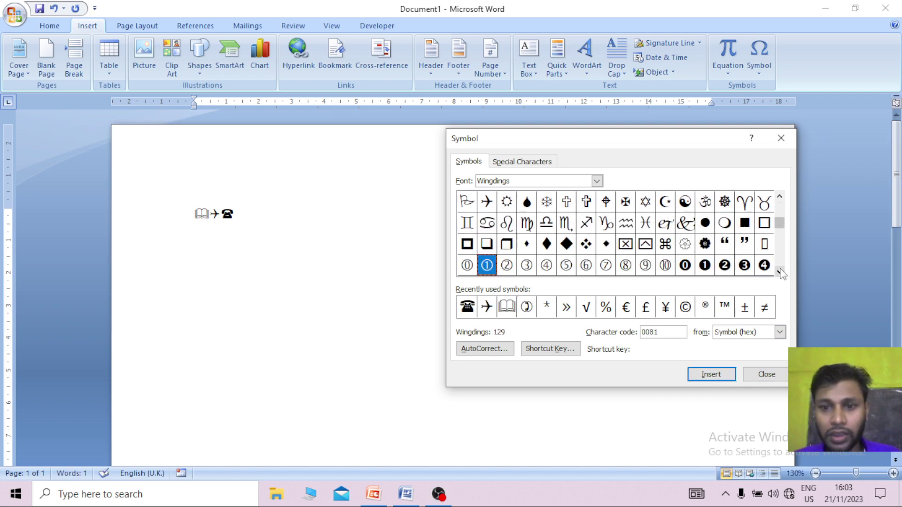
click(779, 271)
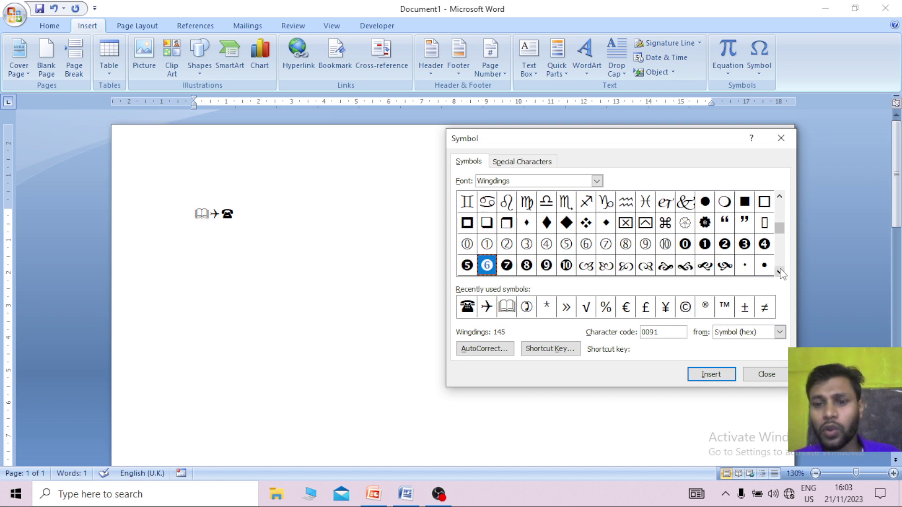
click(779, 272)
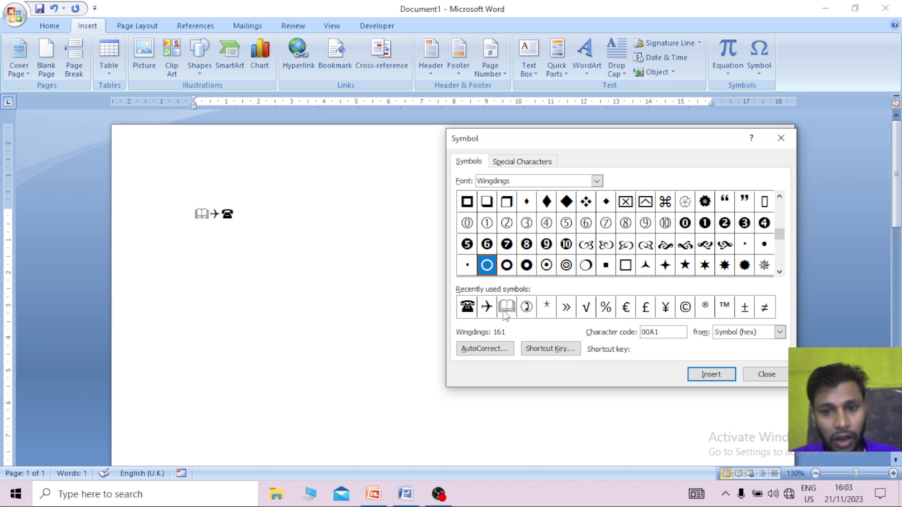
click(764, 266)
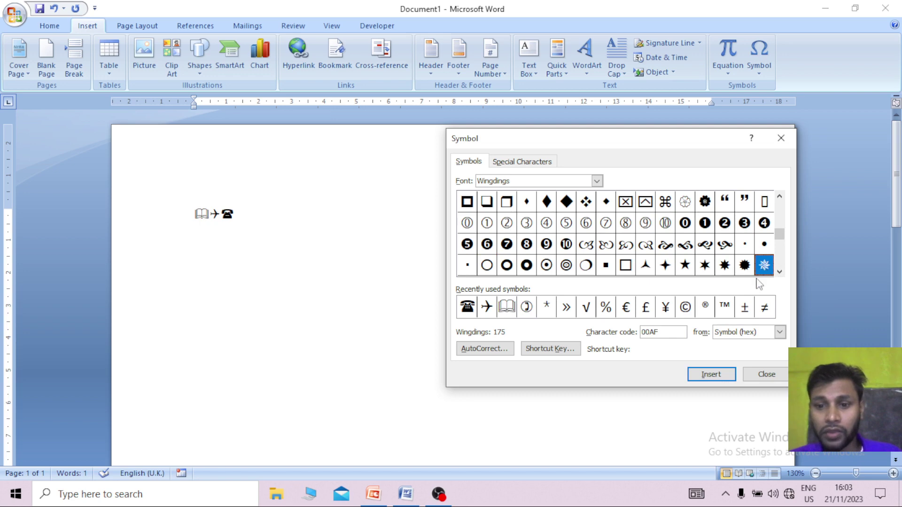
click(713, 375)
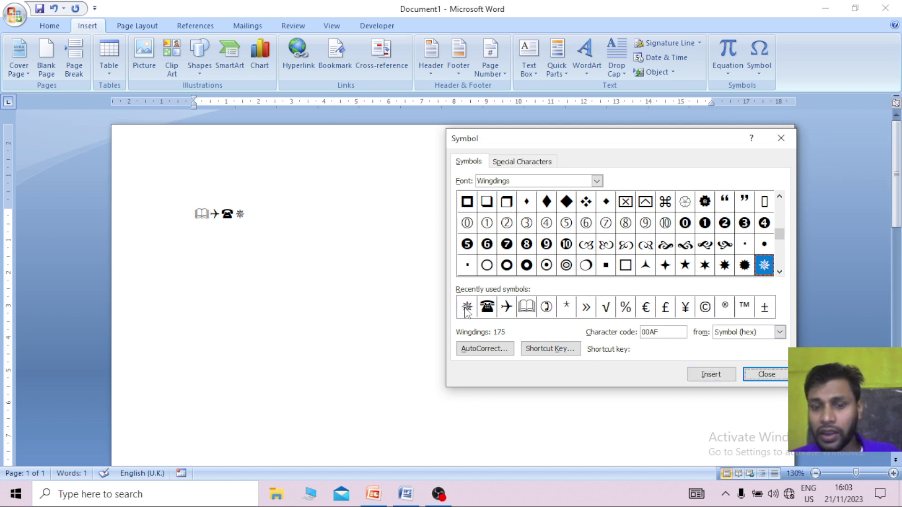
click(525, 307)
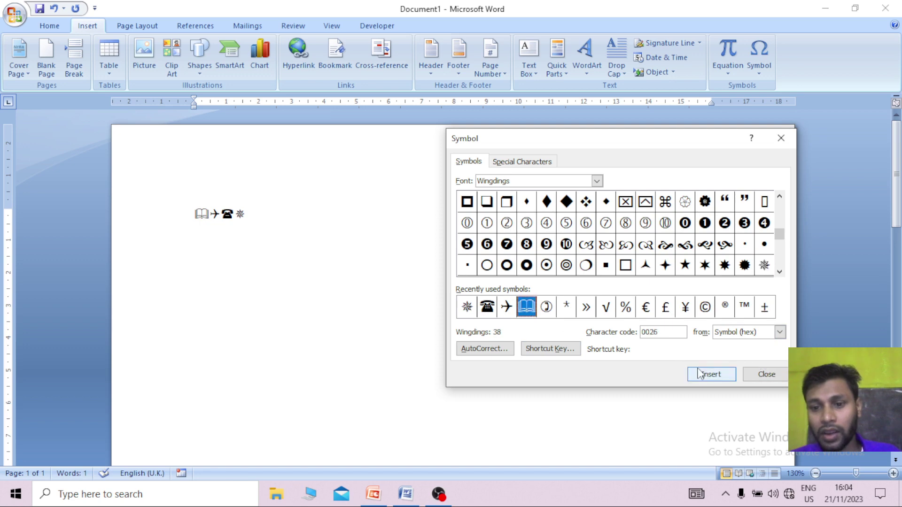
click(711, 375)
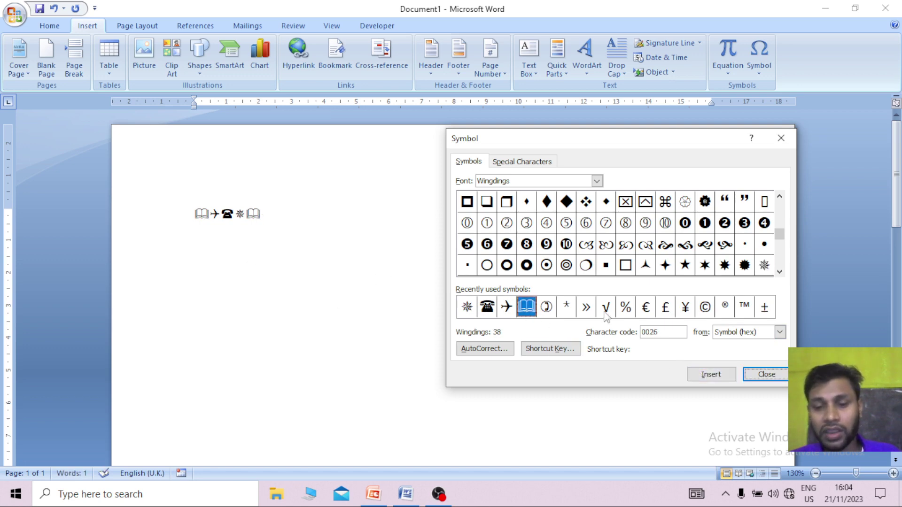
View Special Characters, open and dismiss the Em Dash shortcut key, then close the Symbol dialog.
click(525, 162)
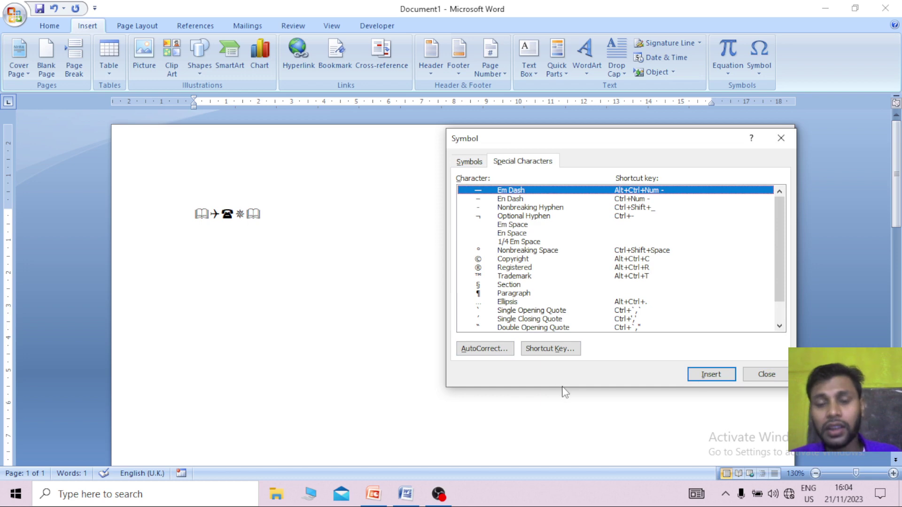
click(553, 349)
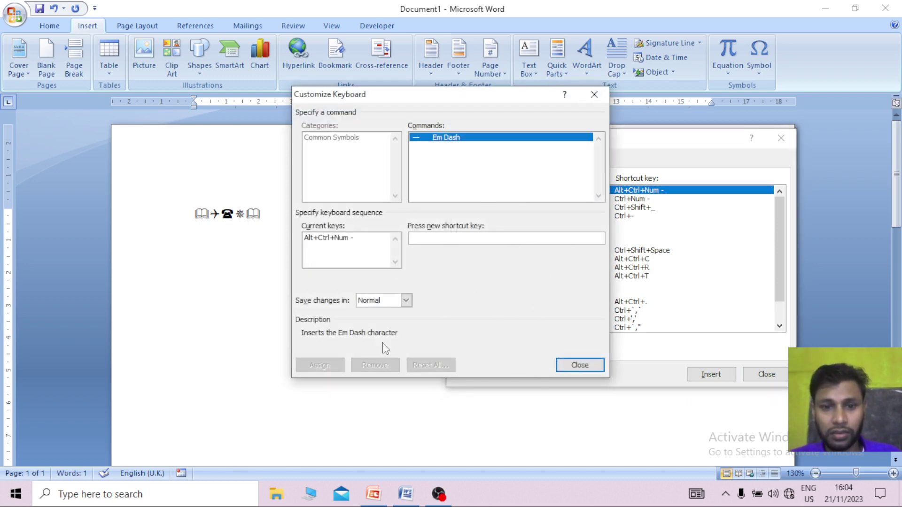
click(579, 366)
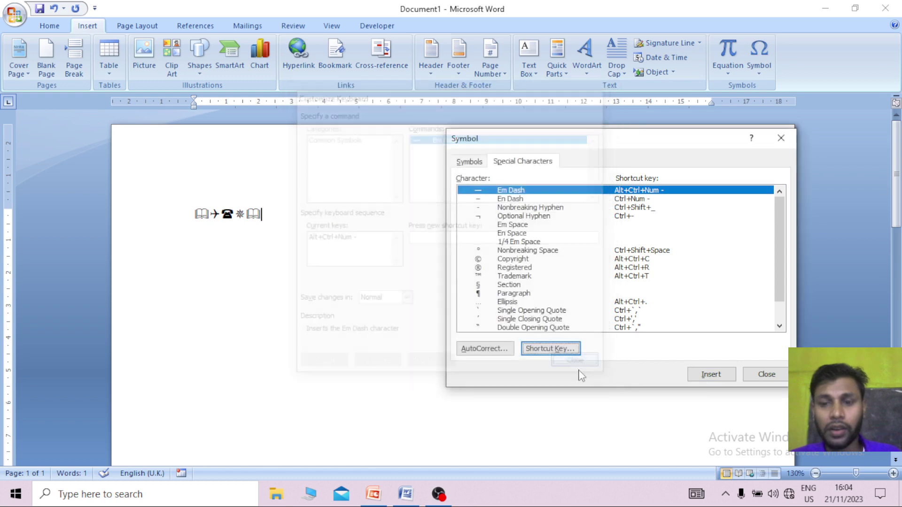
click(751, 375)
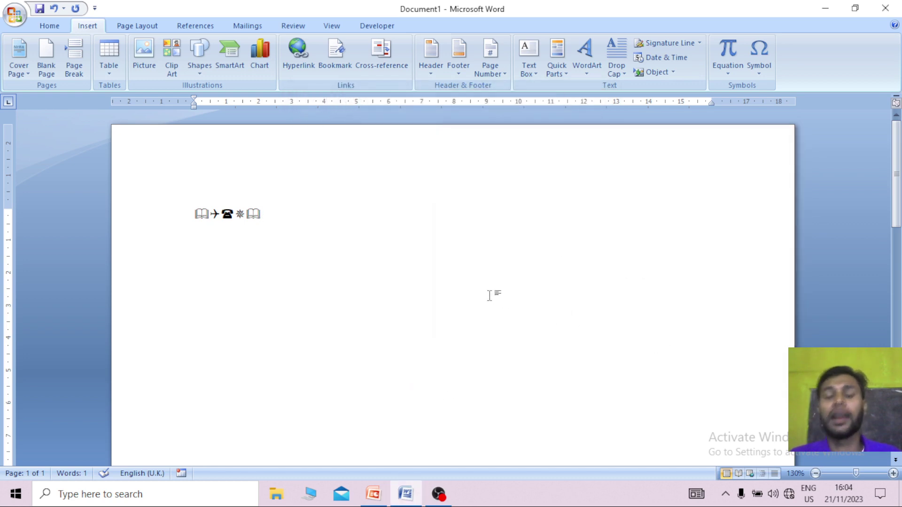